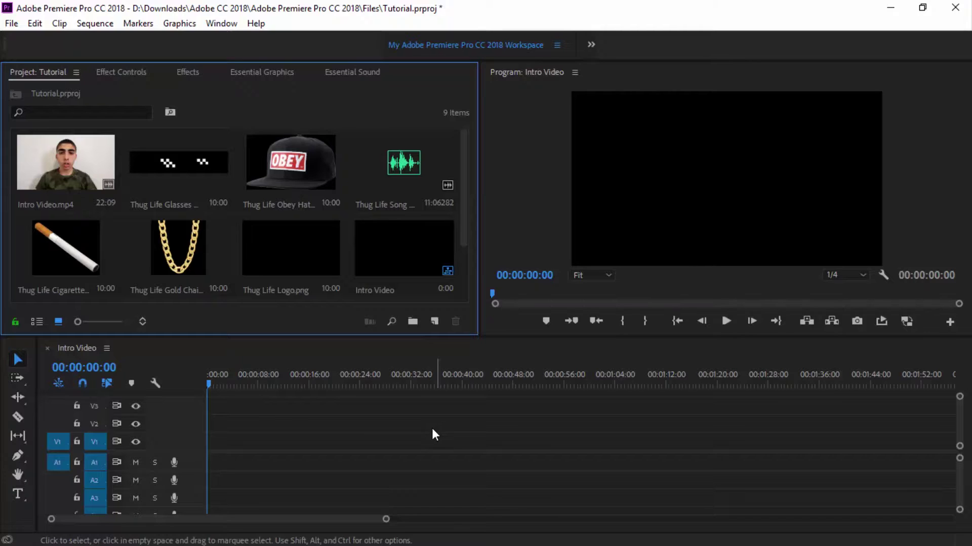
Place Intro Video.mp4 at the start of the Intro Video sequence on tracks V1 and A1.
{"action": "left_click", "coordinate": [89, 205]}
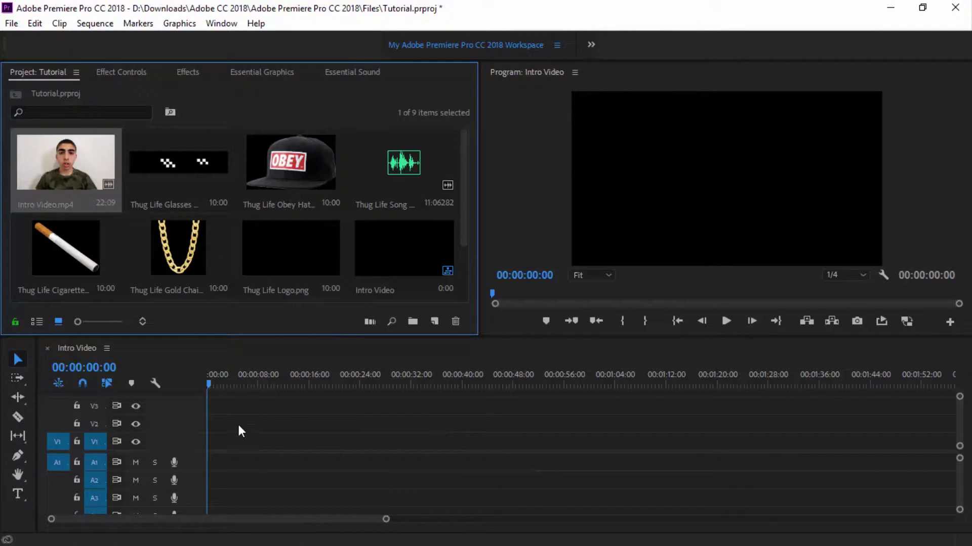
{"action": "left_click_drag", "start_coordinate": [67, 175], "coordinate": [283, 441]}
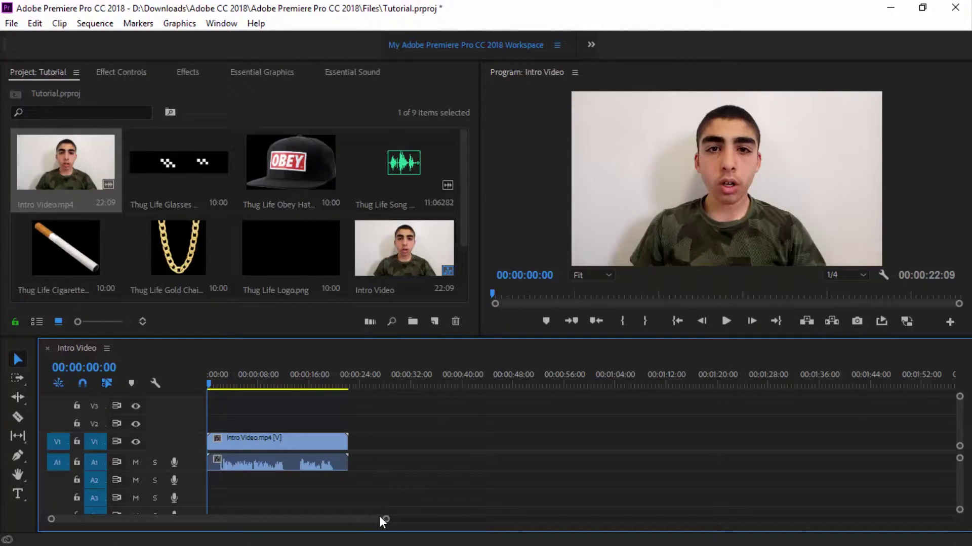
Split the Intro Video clip at about 2 seconds, delete the silent opening part and close the gap it leaves.
{"action": "left_click_drag", "start_coordinate": [346, 521], "coordinate": [278, 529]}
{"action": "key", "text": "c"}
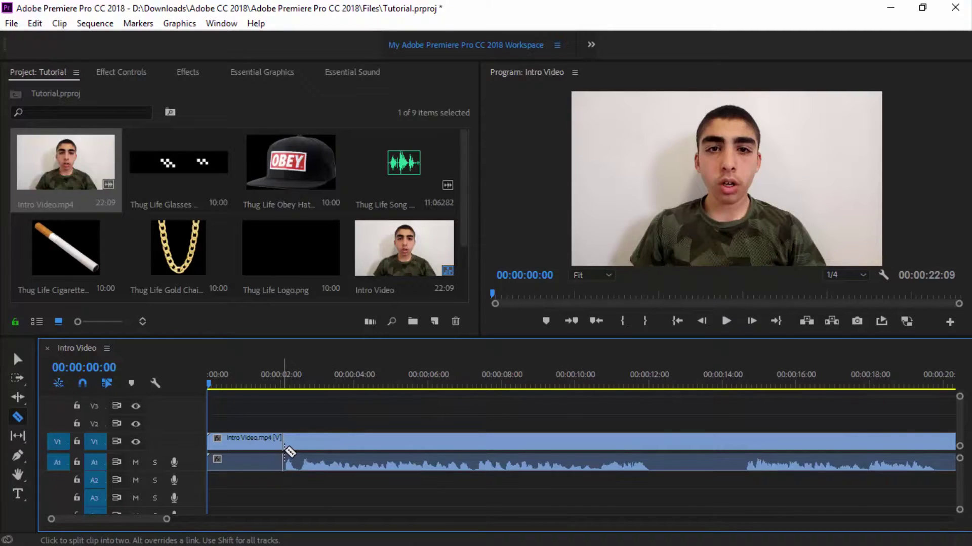
{"action": "left_click", "coordinate": [285, 445]}
{"action": "key", "text": "v"}
{"action": "left_click", "coordinate": [269, 442]}
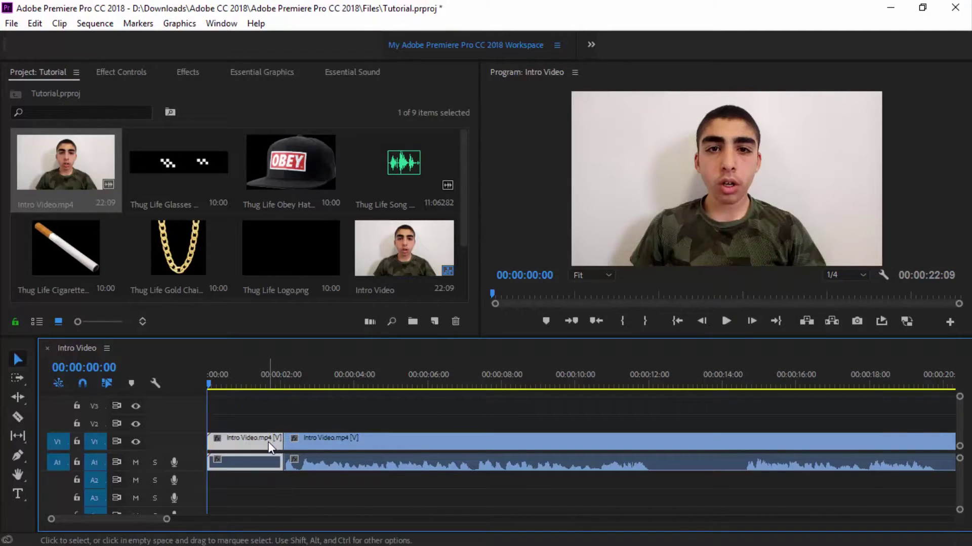
{"action": "key", "text": "Delete"}
{"action": "left_click", "coordinate": [257, 446]}
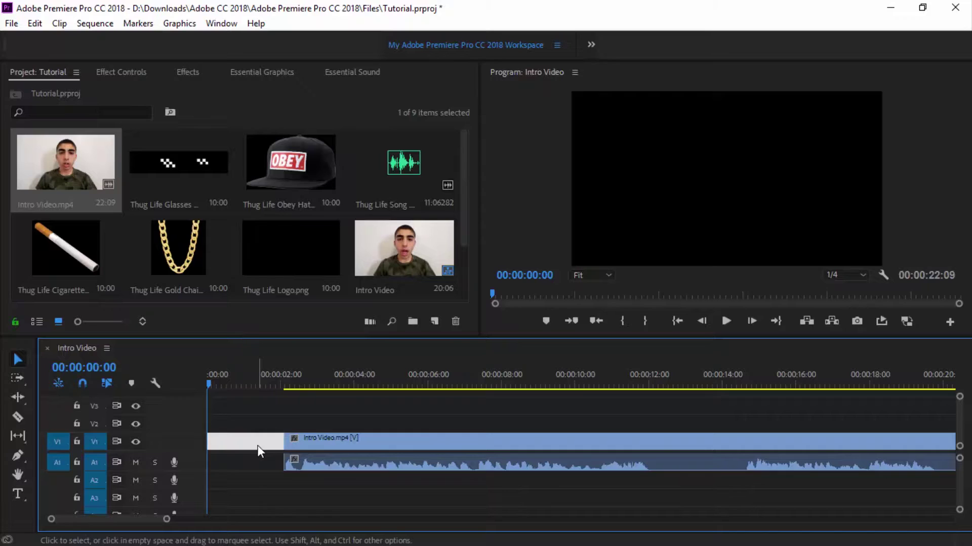
{"action": "key", "text": "Delete"}
Trim the end of the Intro Video clip so the sequence ends at 00:00:18:02.
{"action": "left_click_drag", "start_coordinate": [167, 520], "coordinate": [240, 518]}
{"action": "left_click_drag", "start_coordinate": [330, 389], "coordinate": [204, 399]}
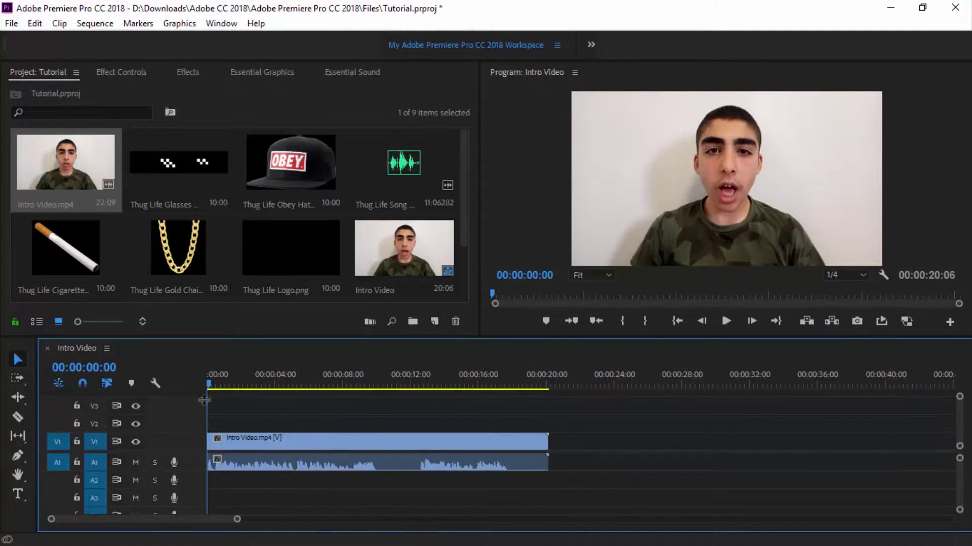
{"action": "left_click_drag", "start_coordinate": [545, 440], "coordinate": [505, 436]}
Play the sequence up to 00:00:10:12 and export that frame as a PNG imported into the project.
{"action": "key", "text": "space"}
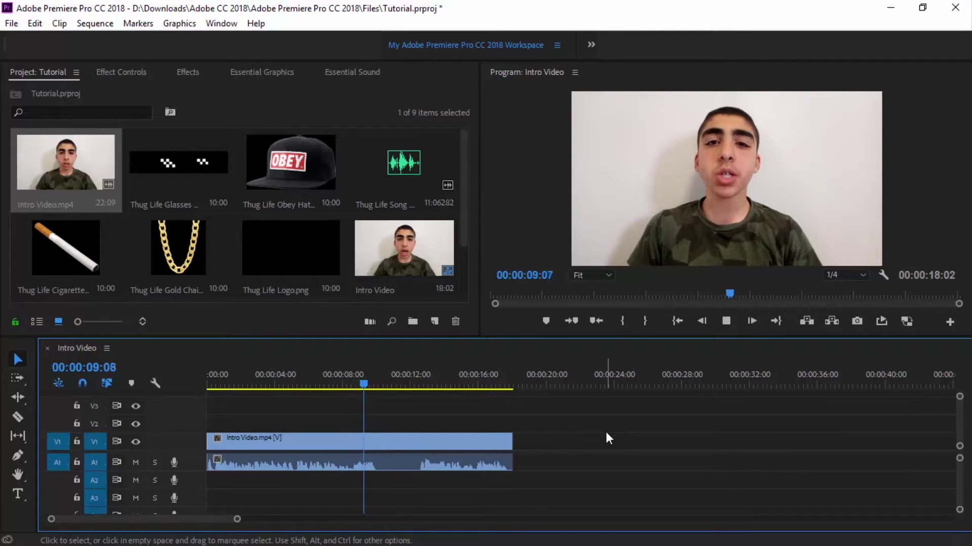
{"action": "left_click", "coordinate": [700, 323]}
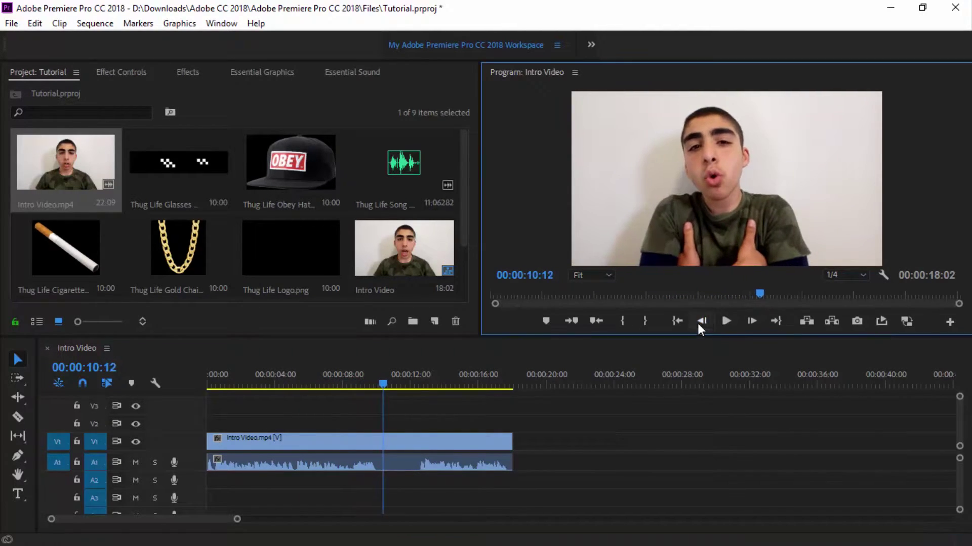
{"action": "left_click", "coordinate": [857, 322]}
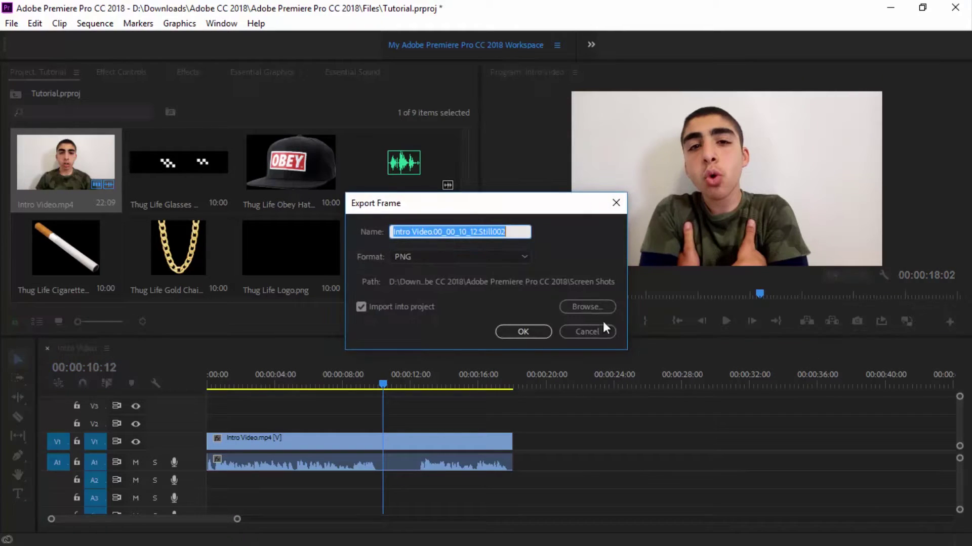
{"action": "left_click", "coordinate": [532, 335]}
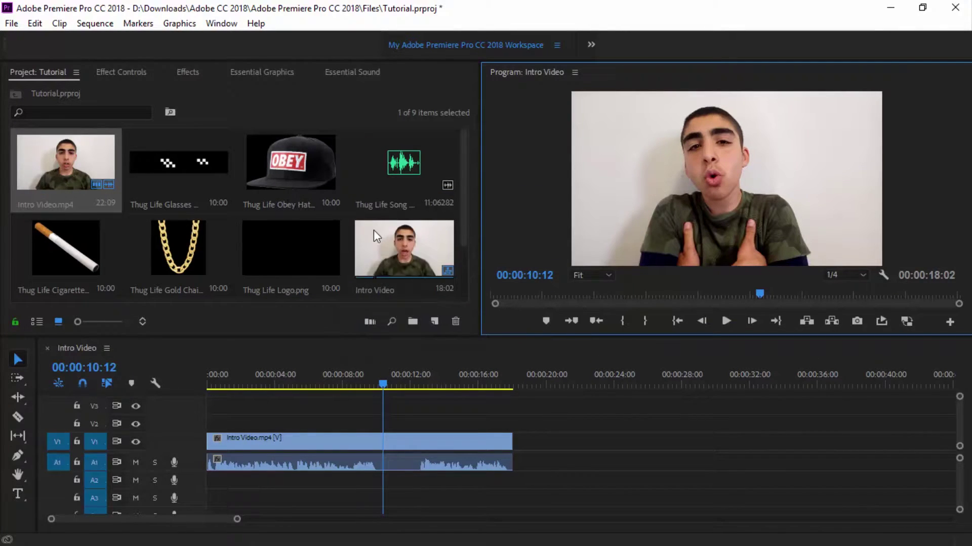
Delete the first of the two exported stills from the project, keeping the newer one selected.
{"action": "left_click", "coordinate": [90, 257]}
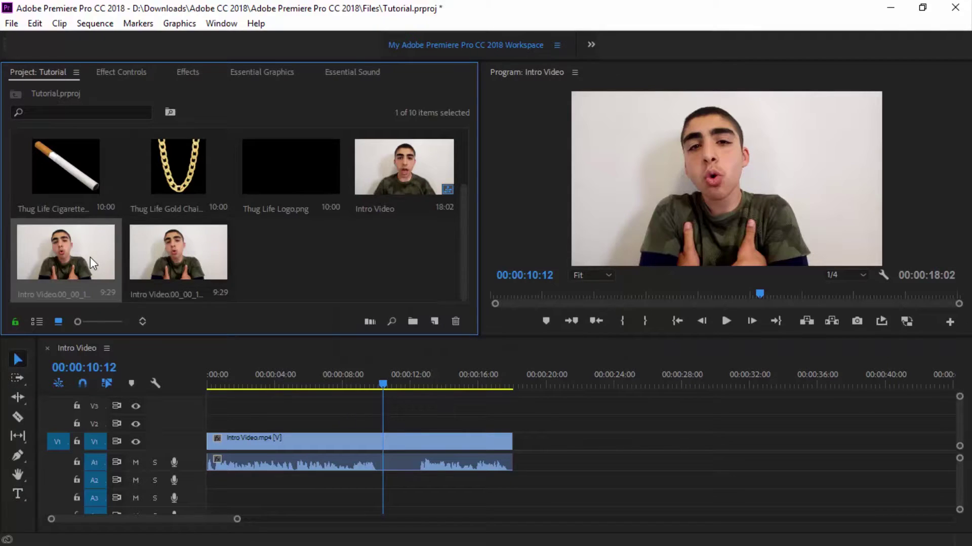
{"action": "key", "text": "Delete"}
{"action": "left_click", "coordinate": [93, 258]}
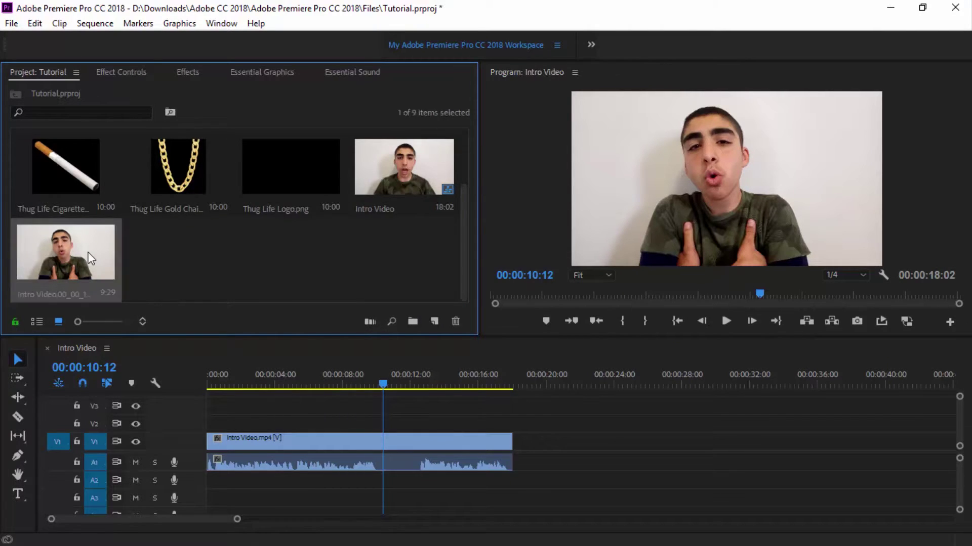
Split the Intro Video clip at 00:00:10:12 and at about 12 seconds, and delete the section between the cuts.
{"action": "key", "text": "c"}
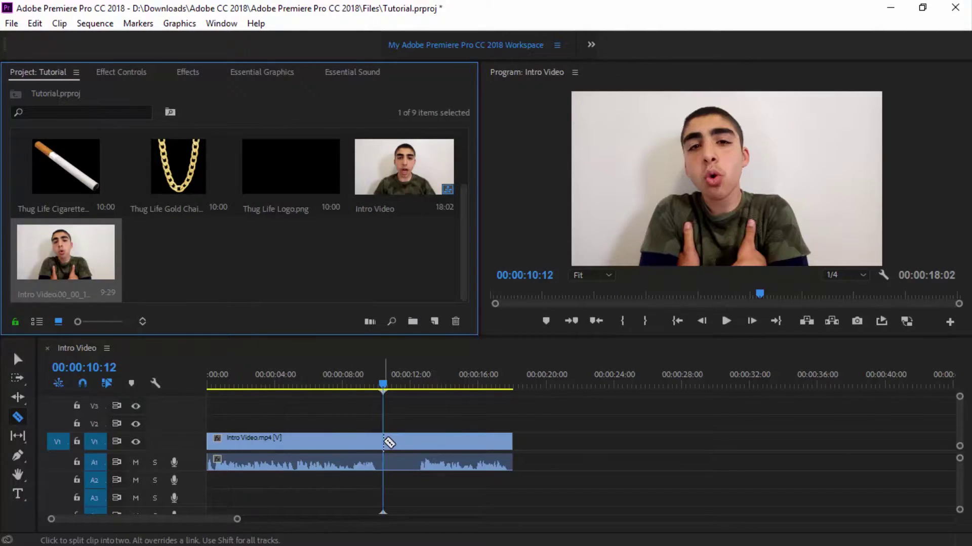
{"action": "left_click", "coordinate": [384, 441]}
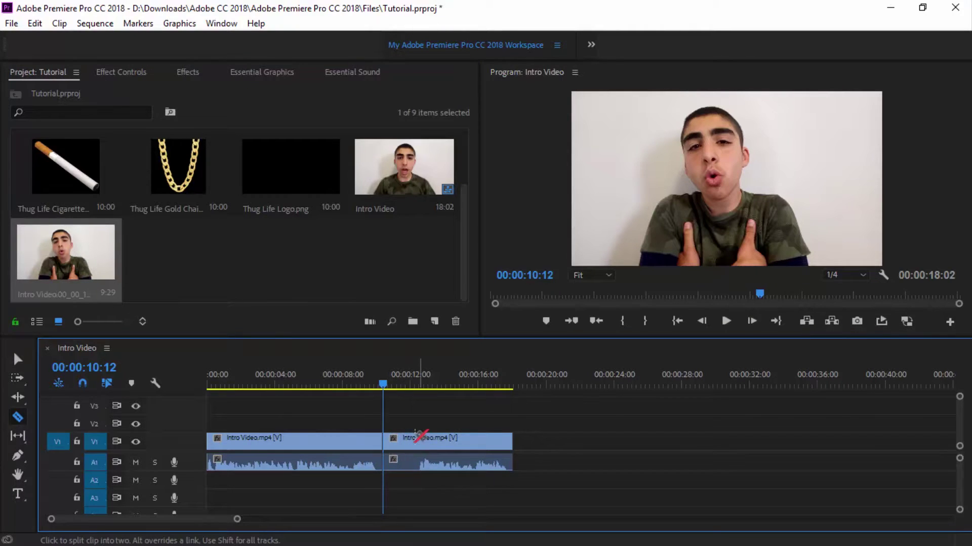
{"action": "left_click", "coordinate": [416, 437]}
{"action": "key", "text": "v"}
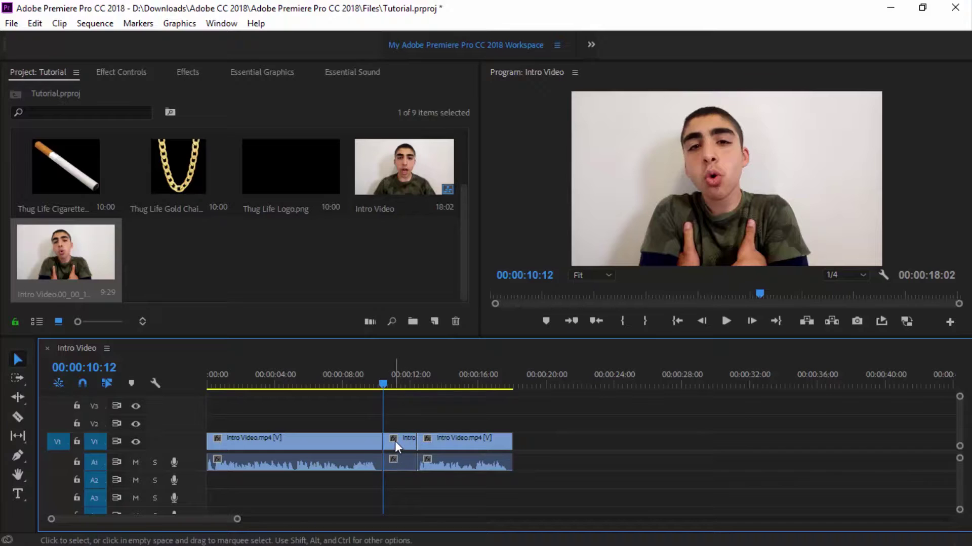
{"action": "left_click", "coordinate": [394, 441]}
{"action": "key", "text": "Delete"}
Move the second Intro Video clip to about 27 seconds and fill the gap before it with the exported still.
{"action": "left_click", "coordinate": [446, 438]}
{"action": "left_click_drag", "start_coordinate": [466, 438], "coordinate": [710, 438]}
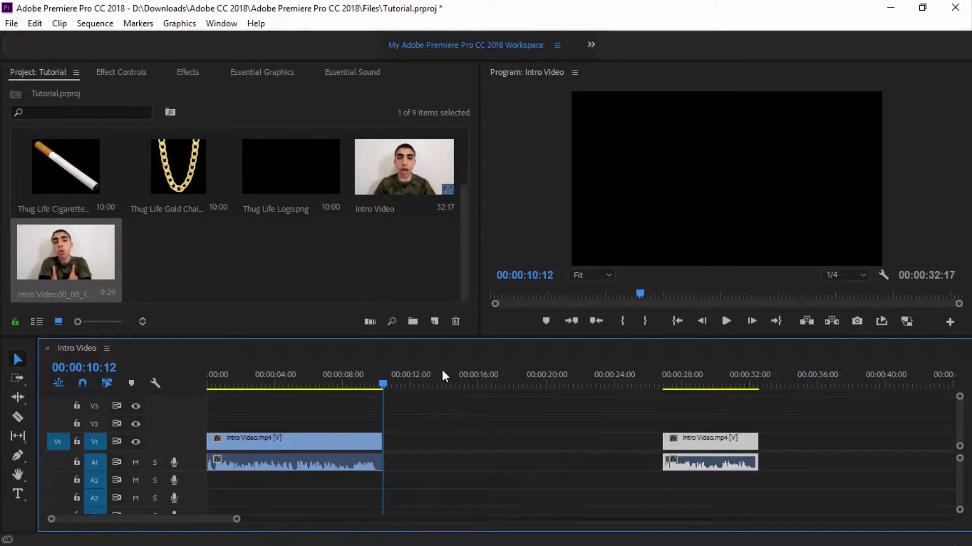
{"action": "left_click_drag", "start_coordinate": [101, 275], "coordinate": [484, 434]}
{"action": "left_click_drag", "start_coordinate": [550, 440], "coordinate": [662, 440]}
Place the Thug Life Song on A1 at 00:00:10:12, and fit the still and the following clip to the song's end.
{"action": "scroll", "coordinate": [383, 279], "scroll_direction": "up", "scroll_amount": 2}
{"action": "left_click_drag", "start_coordinate": [404, 167], "coordinate": [388, 466]}
{"action": "left_click_drag", "start_coordinate": [661, 442], "coordinate": [572, 446]}
{"action": "mouse_move", "coordinate": [666, 397]}
{"action": "left_mouse_down"}
{"action": "mouse_move", "coordinate": [703, 463]}
{"action": "mouse_move", "coordinate": [585, 446]}
{"action": "left_mouse_up"}
Add timeline markers at the start and end of the still, at 00:00:10:12 and 00:00:21:20.
{"action": "left_click", "coordinate": [412, 374]}
{"action": "left_click", "coordinate": [545, 322]}
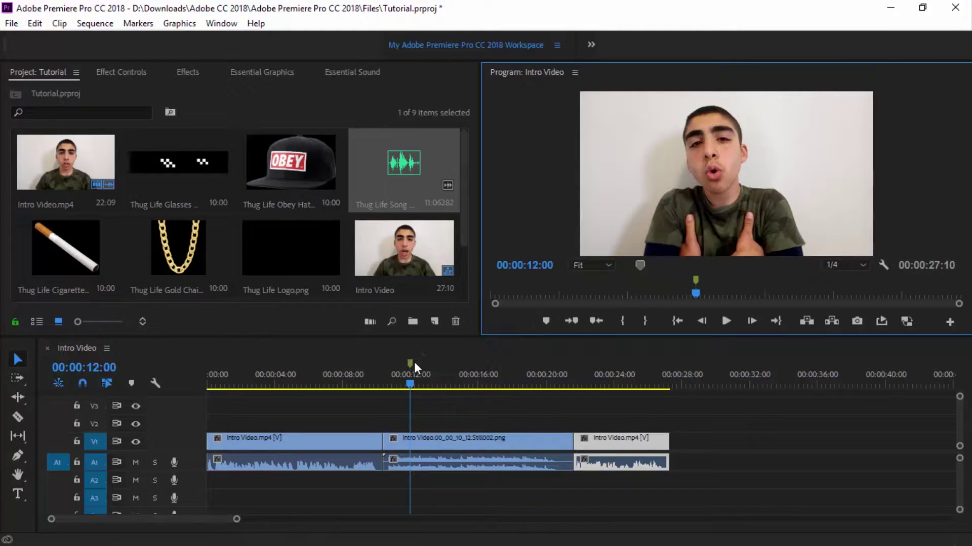
{"action": "left_click_drag", "start_coordinate": [411, 362], "coordinate": [384, 369]}
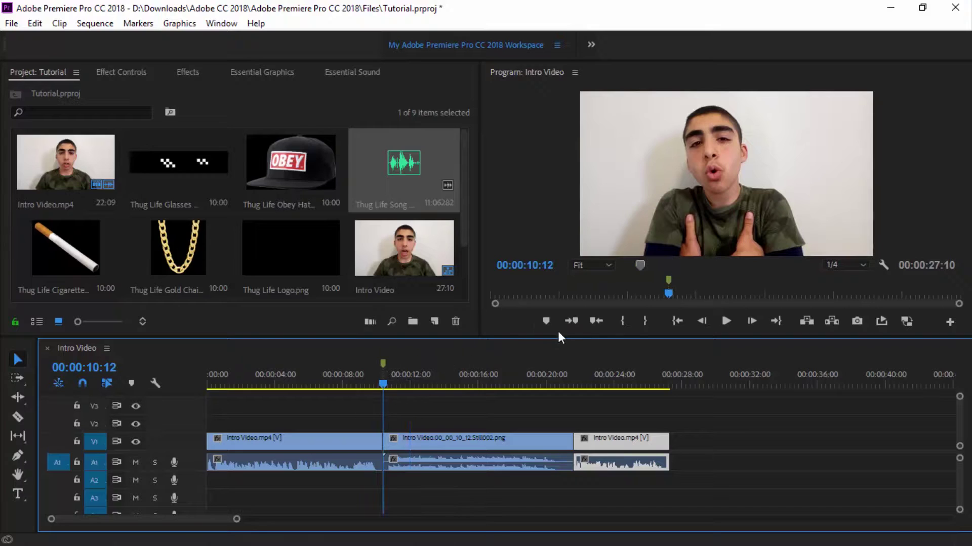
{"action": "left_click", "coordinate": [532, 379]}
{"action": "left_click", "coordinate": [544, 322]}
{"action": "left_click_drag", "start_coordinate": [530, 364], "coordinate": [573, 373]}
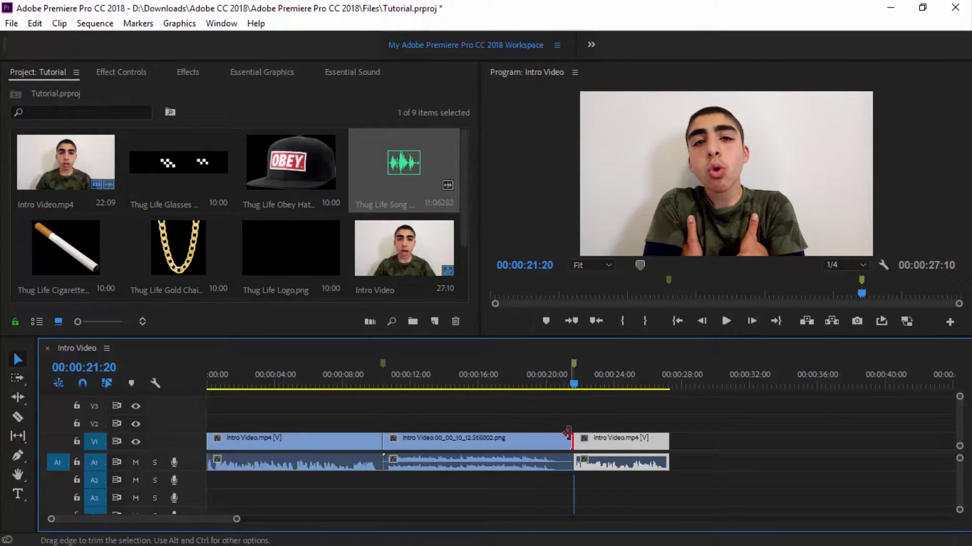
Shorten the still and song to end at 00:00:21:01, and align the end marker and the last clip with that point.
{"action": "mouse_move", "coordinate": [566, 435]}
{"action": "left_mouse_down"}
{"action": "mouse_move", "coordinate": [557, 439]}
{"action": "mouse_move", "coordinate": [569, 448]}
{"action": "mouse_move", "coordinate": [567, 481]}
{"action": "mouse_move", "coordinate": [561, 447]}
{"action": "left_mouse_up"}
{"action": "left_click_drag", "start_coordinate": [573, 363], "coordinate": [563, 365]}
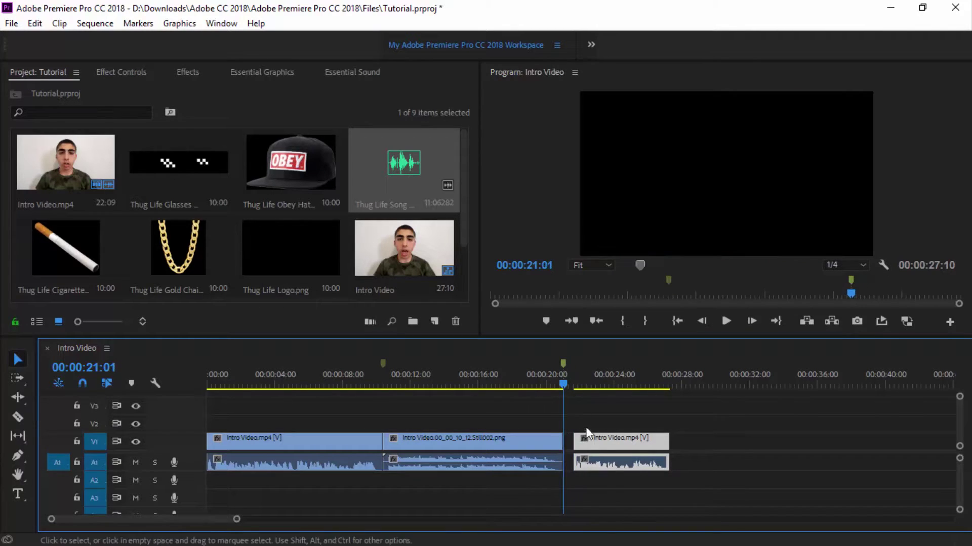
{"action": "left_click_drag", "start_coordinate": [594, 437], "coordinate": [584, 436]}
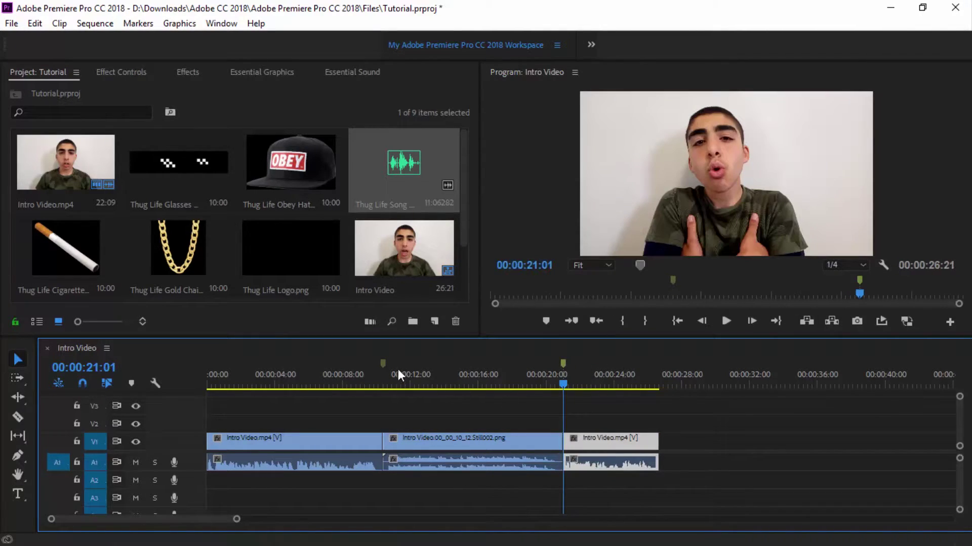
Preview the change from the still to the last Intro Video clip, and delete that last clip from the timeline.
{"action": "mouse_move", "coordinate": [386, 368]}
{"action": "left_mouse_down"}
{"action": "mouse_move", "coordinate": [444, 382]}
{"action": "mouse_move", "coordinate": [540, 385]}
{"action": "left_mouse_up"}
{"action": "key", "text": "space"}
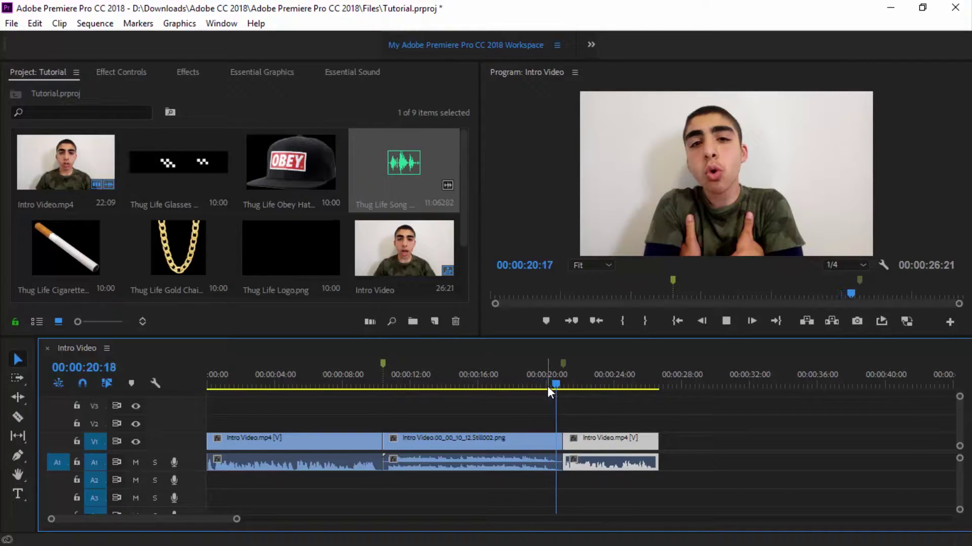
{"action": "key", "text": "space"}
{"action": "key", "text": "Delete"}
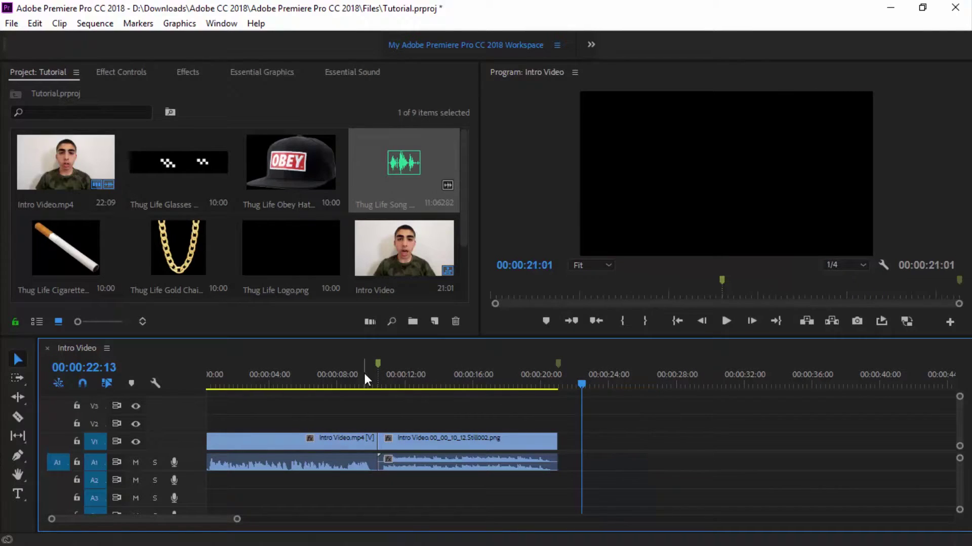
Place the Thug Life Glasses image on V2 from 00:00:10:12 and extend it to the end of the still.
{"action": "left_click", "coordinate": [378, 363]}
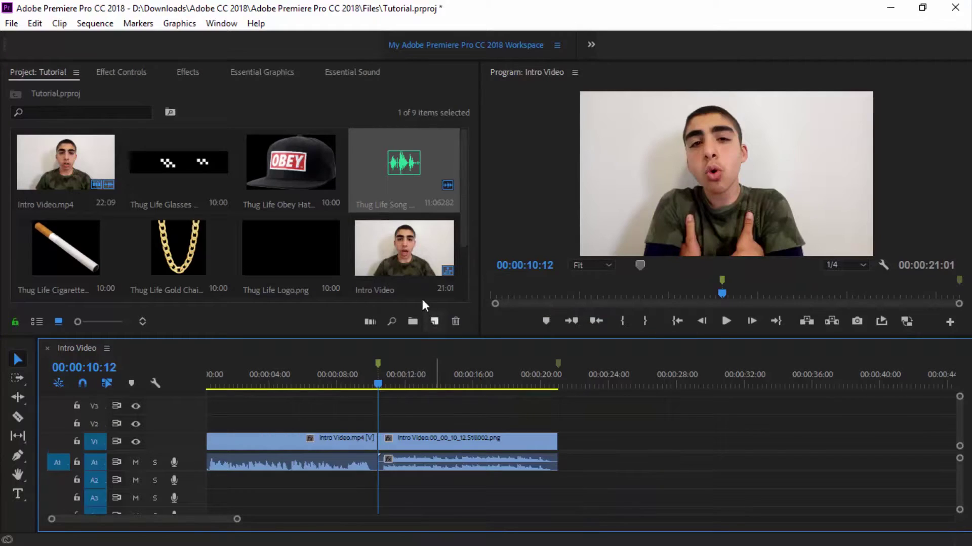
{"action": "left_click_drag", "start_coordinate": [198, 165], "coordinate": [385, 426]}
{"action": "left_click_drag", "start_coordinate": [546, 423], "coordinate": [551, 423]}
Apply the Horizontal Flip effect from My Video Effects to the Thug Life Glasses clip.
{"action": "left_click", "coordinate": [178, 72]}
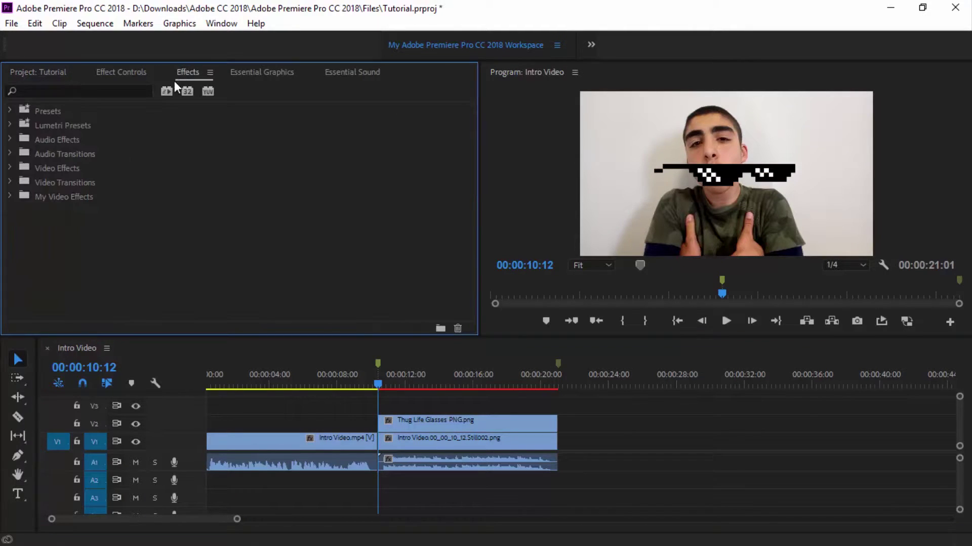
{"action": "left_click", "coordinate": [83, 91]}
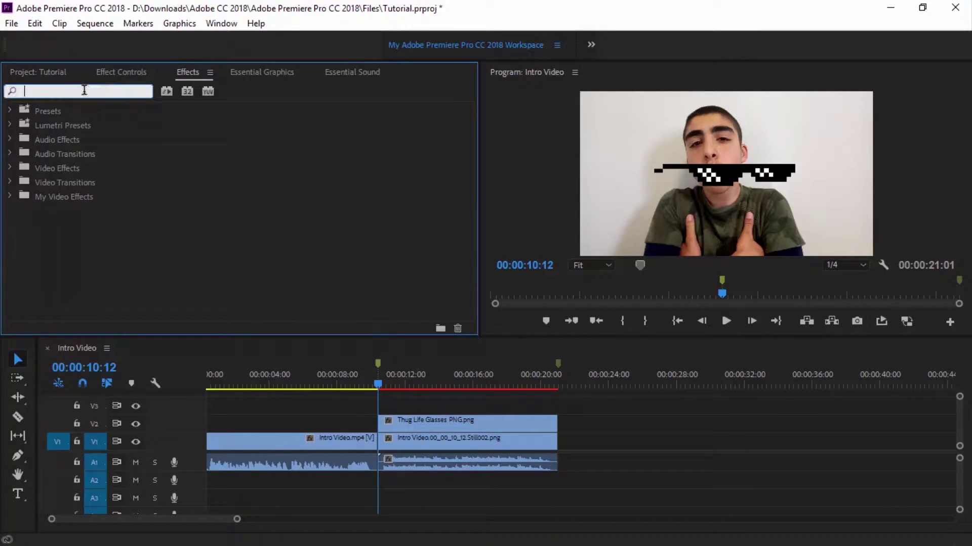
{"action": "left_click", "coordinate": [11, 196]}
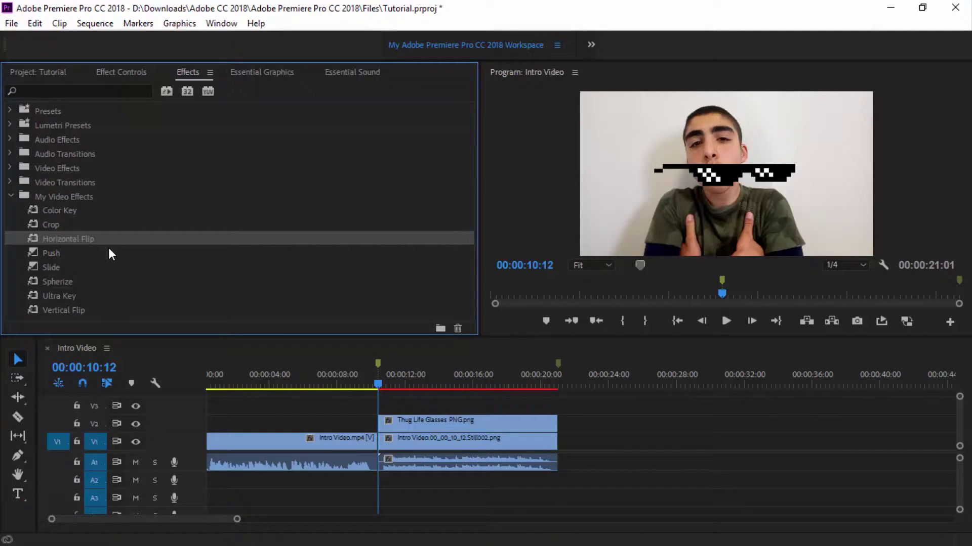
{"action": "left_click_drag", "start_coordinate": [72, 241], "coordinate": [81, 241]}
{"action": "left_click_drag", "start_coordinate": [358, 300], "coordinate": [433, 422]}
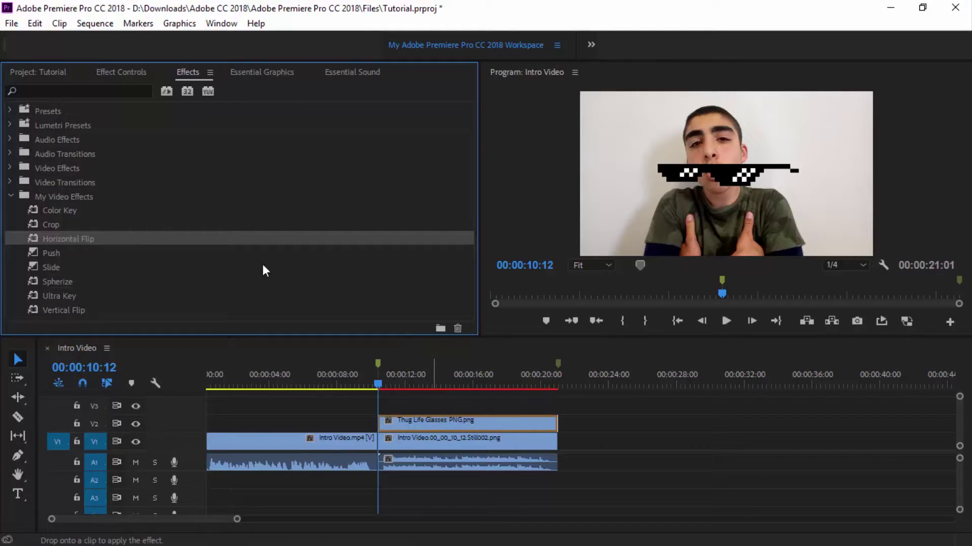
Search the effects for "flip" to locate Horizontal Flip under Video Effects, and clear the search.
{"action": "left_click", "coordinate": [139, 93]}
{"action": "type", "text": "fl"}
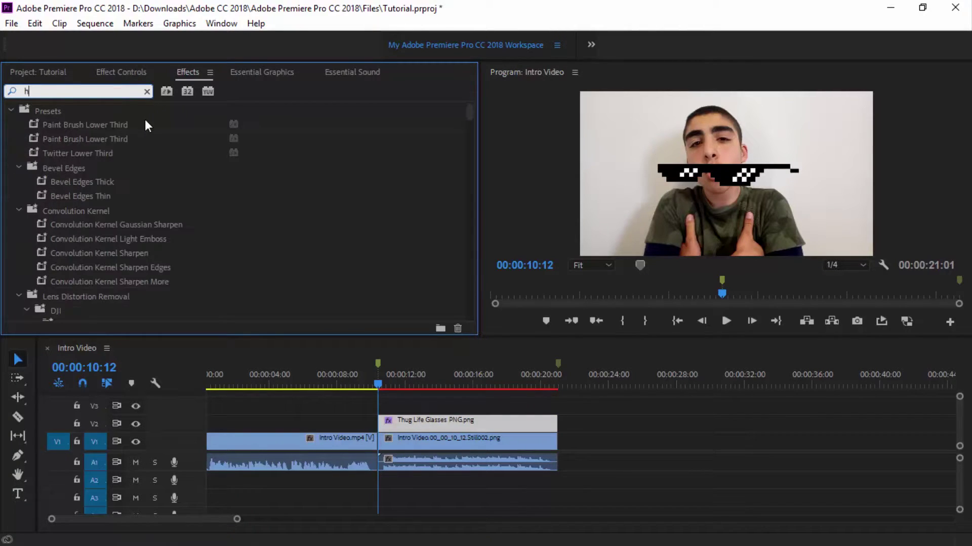
{"action": "type", "text": "ip"}
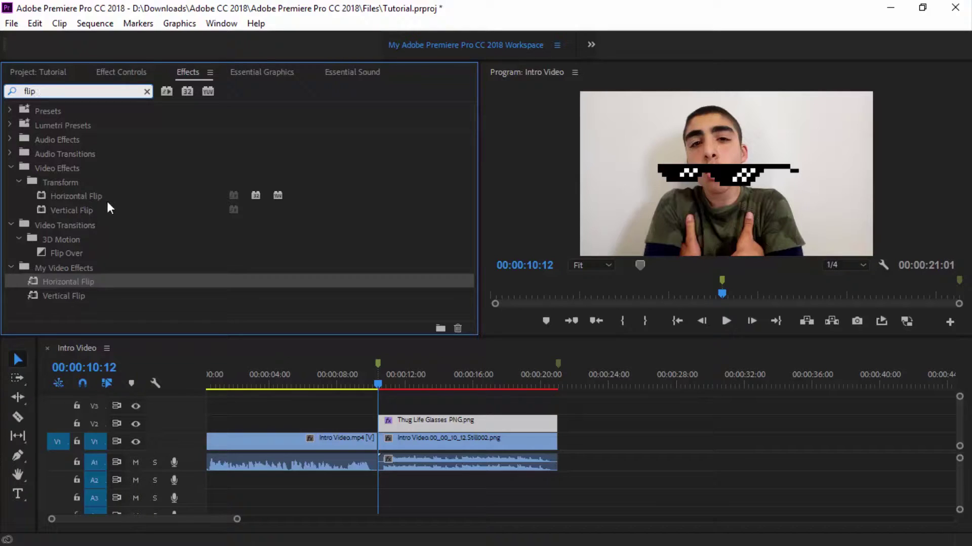
{"action": "left_click", "coordinate": [146, 93]}
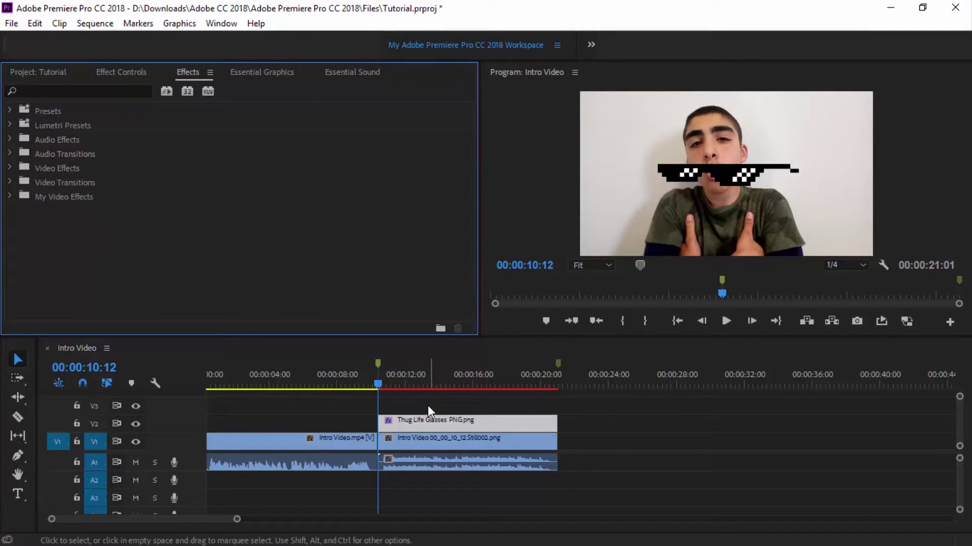
Set the glasses' Position to 917, 349 and Scale to 49 so they sit over the eyes.
{"action": "left_click", "coordinate": [116, 73]}
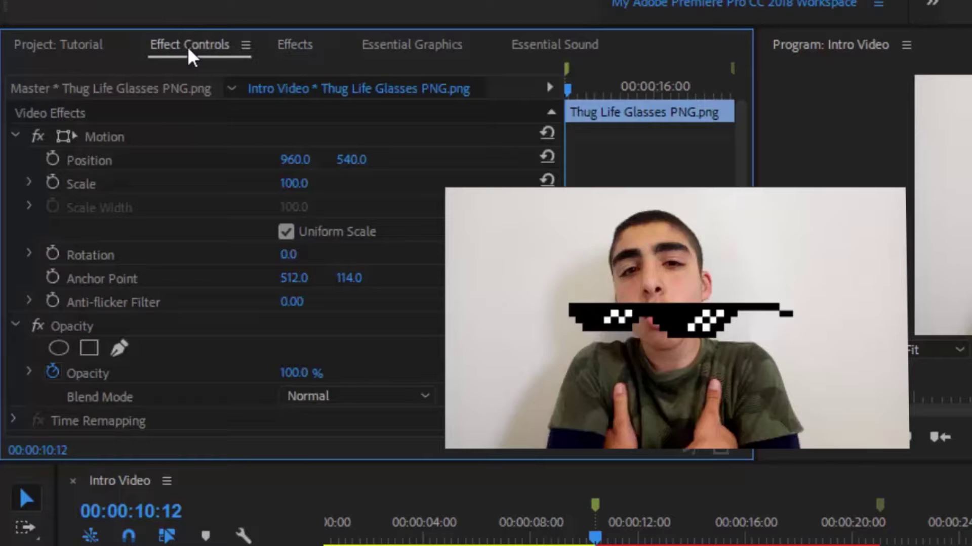
{"action": "left_click_drag", "start_coordinate": [292, 183], "coordinate": [274, 159]}
{"action": "left_click_drag", "start_coordinate": [351, 159], "coordinate": [109, 201]}
{"action": "left_click_drag", "start_coordinate": [286, 183], "coordinate": [299, 203]}
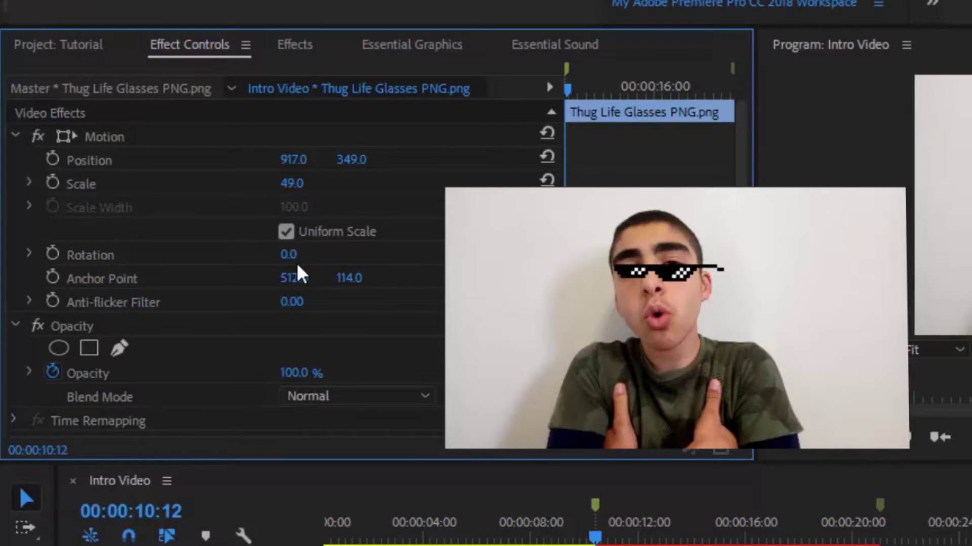
Set the glasses' Rotation to -11° and Position to 907, 309 to match the tilt of the head.
{"action": "left_click_drag", "start_coordinate": [291, 255], "coordinate": [284, 254]}
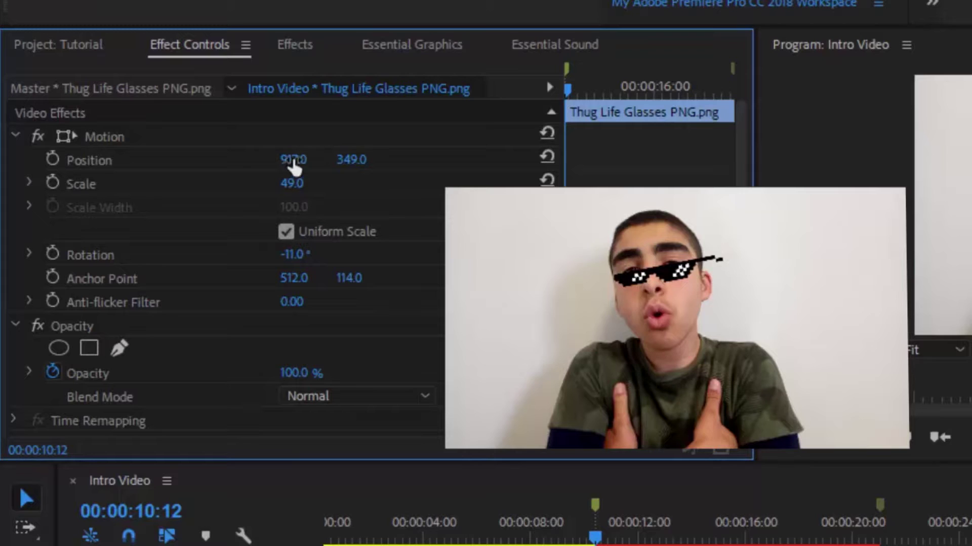
{"action": "left_click_drag", "start_coordinate": [307, 160], "coordinate": [304, 158]}
{"action": "left_click_drag", "start_coordinate": [369, 167], "coordinate": [349, 167]}
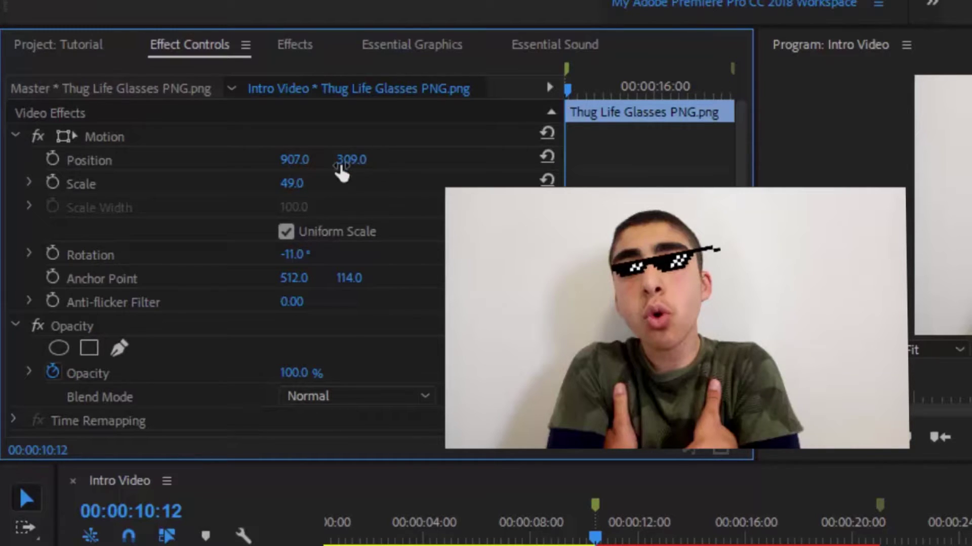
Set the glasses' Rotation to -17°, Scale to 52 and Position to 900, 309 to fit them over the eyes.
{"action": "left_click_drag", "start_coordinate": [292, 255], "coordinate": [289, 254]}
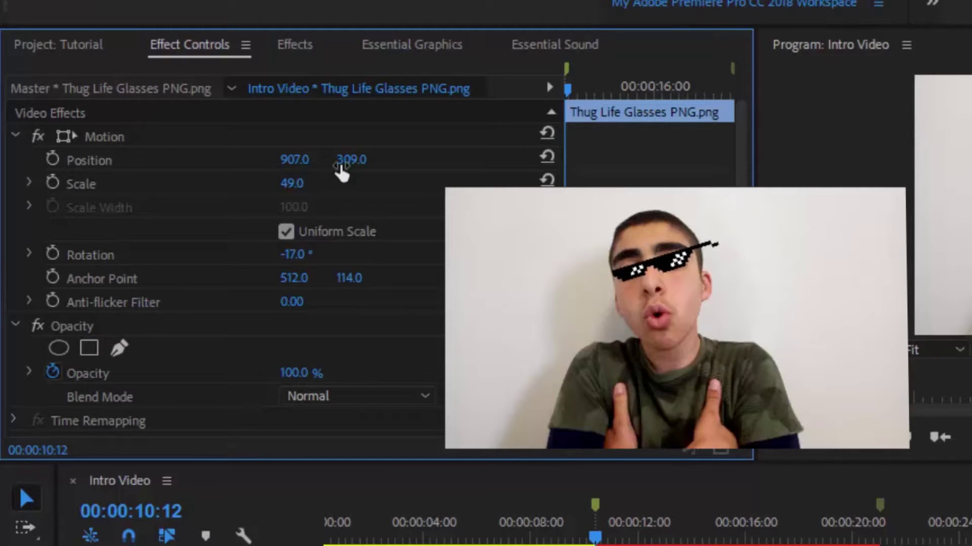
{"action": "left_click_drag", "start_coordinate": [295, 160], "coordinate": [289, 160]}
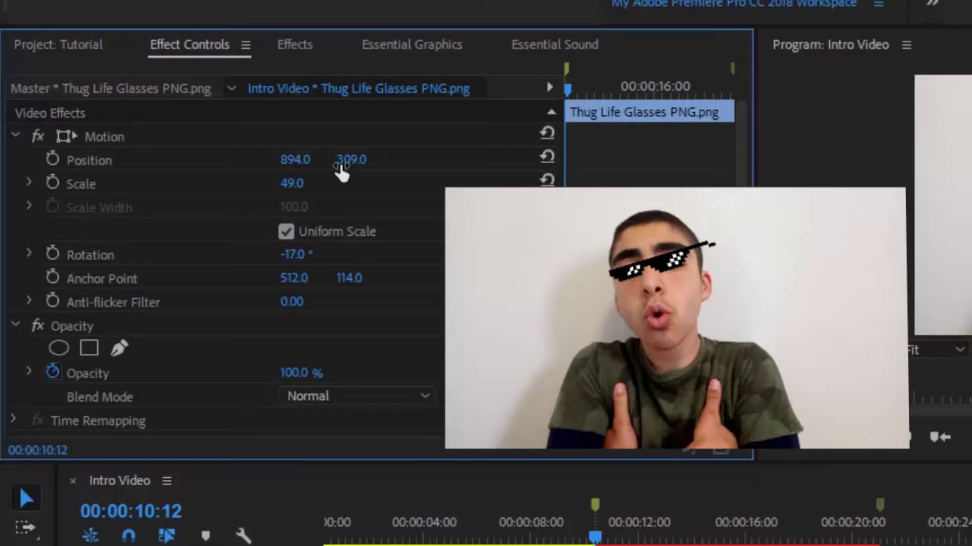
{"action": "left_click_drag", "start_coordinate": [289, 160], "coordinate": [294, 183]}
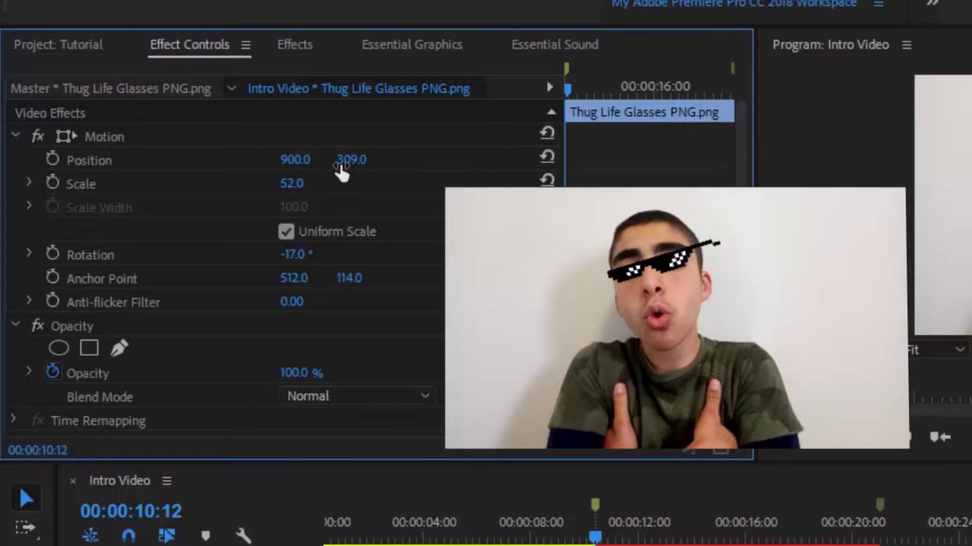
Move the glasses out of frame to Position -267, 309 and start Scale and Position keyframes at 00:00:10:12.
{"action": "left_click_drag", "start_coordinate": [295, 160], "coordinate": [12, 159]}
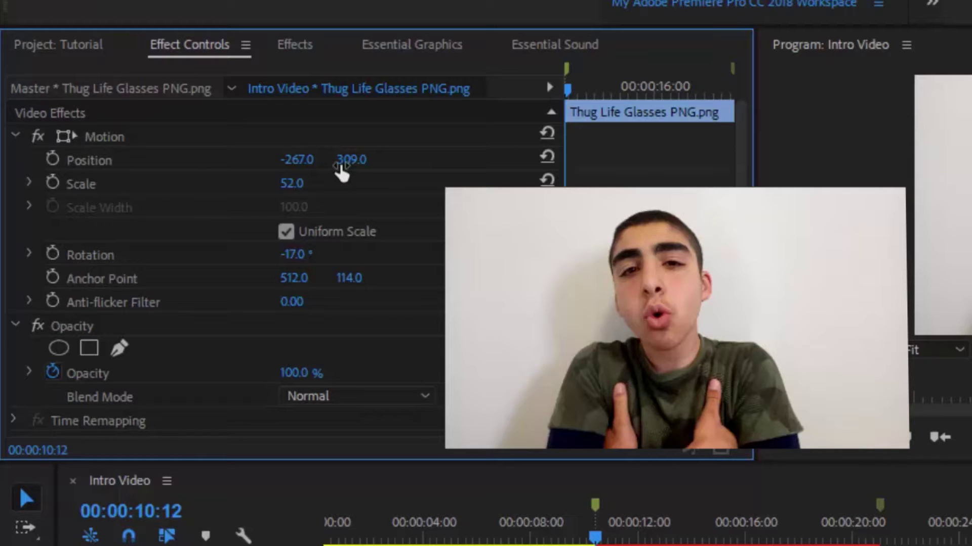
{"action": "left_click", "coordinate": [52, 183]}
{"action": "left_click", "coordinate": [53, 183]}
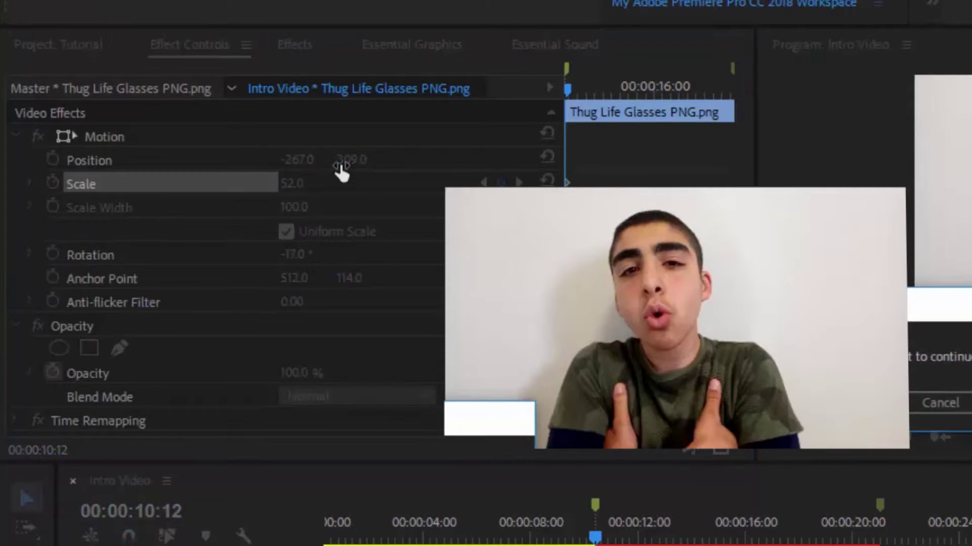
{"action": "key", "text": "Return"}
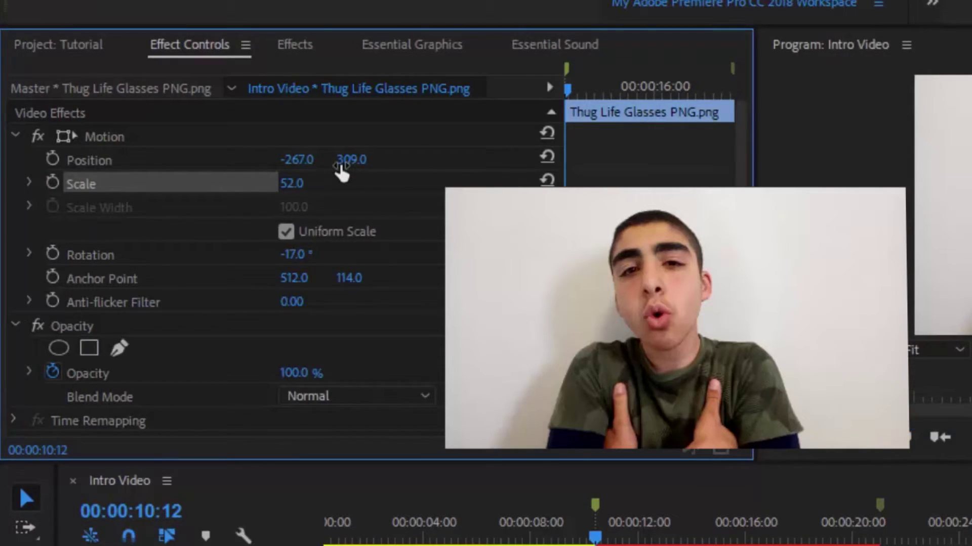
{"action": "left_click", "coordinate": [343, 172]}
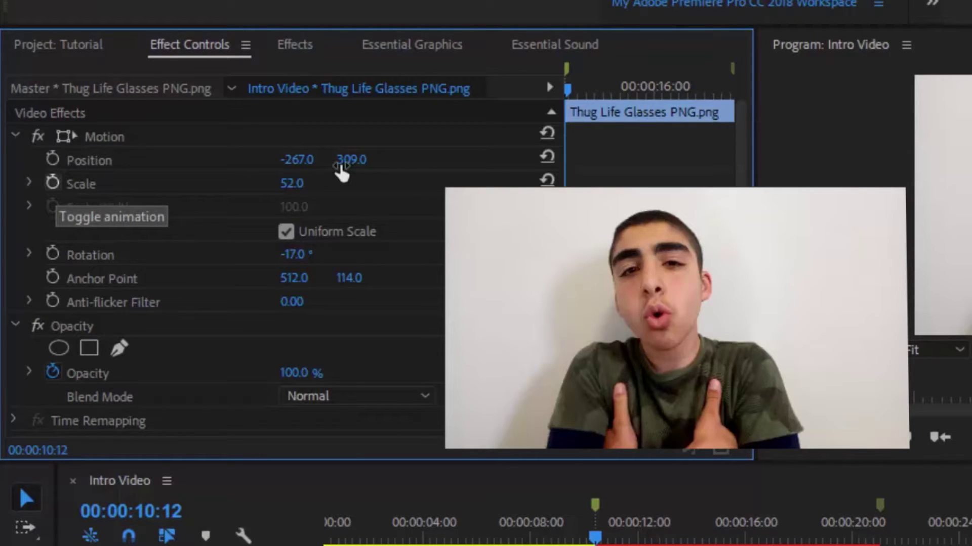
{"action": "left_click", "coordinate": [53, 183]}
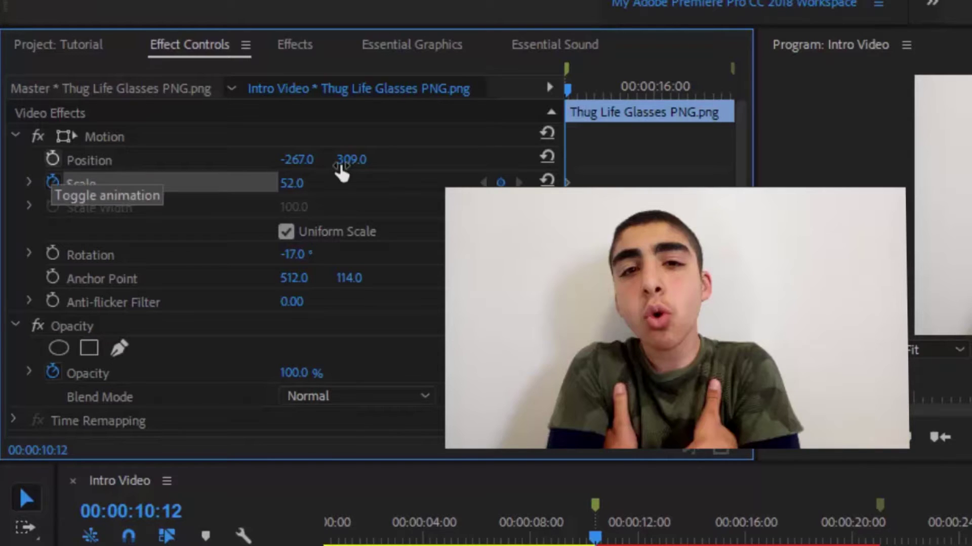
{"action": "left_click", "coordinate": [53, 159]}
Advance the playhead to 00:00:10:25 and open the glasses' horizontal Position value for editing.
{"action": "key", "text": "space"}
{"action": "key", "text": "space"}
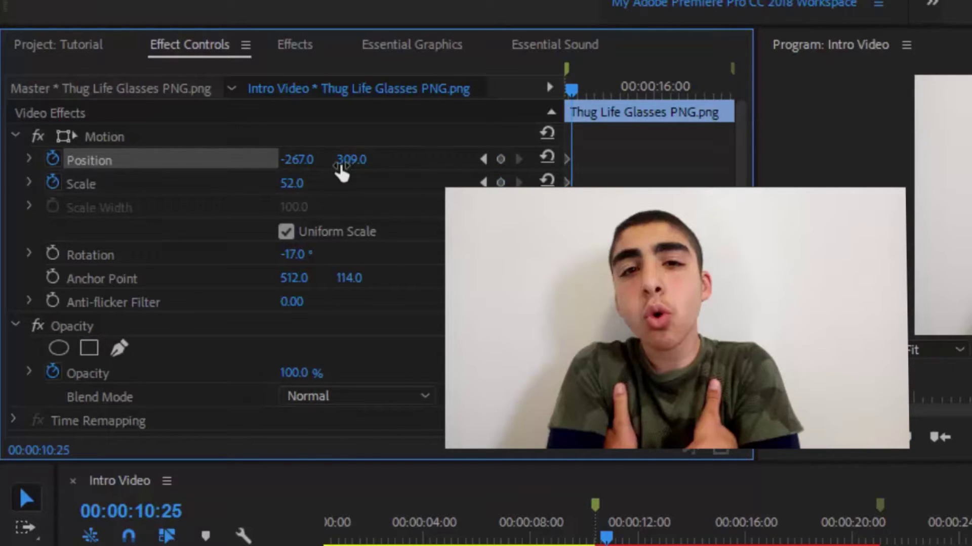
{"action": "left_click", "coordinate": [305, 160]}
{"action": "key", "text": "Return"}
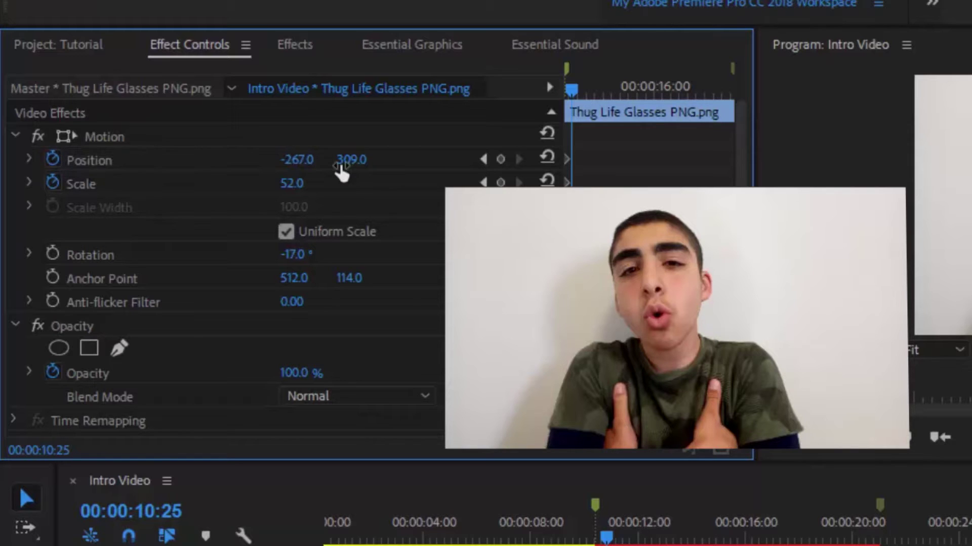
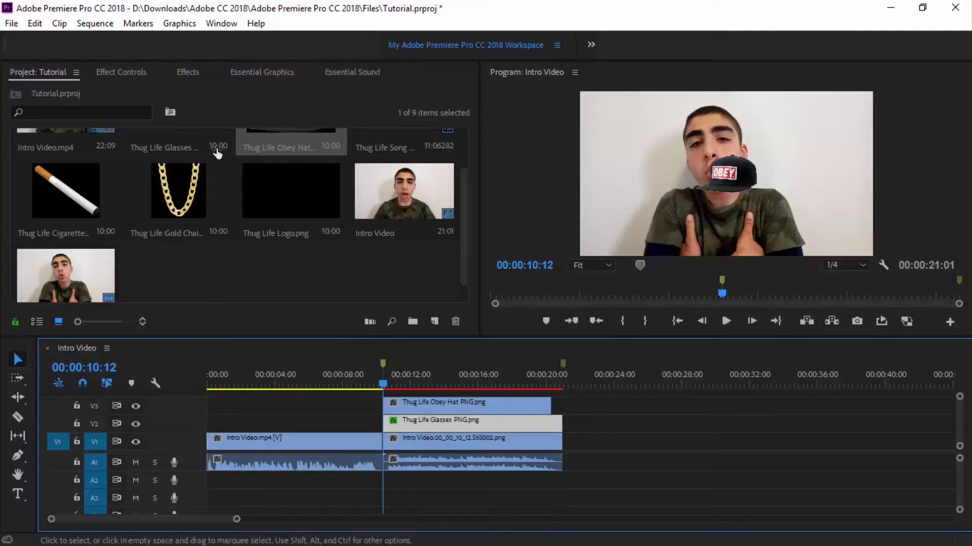
Extend the Thug Life Obey Hat clip to end with the glasses clip and show its effect settings.
{"action": "left_click_drag", "start_coordinate": [550, 406], "coordinate": [561, 407]}
{"action": "left_click", "coordinate": [464, 405]}
{"action": "left_click", "coordinate": [121, 72]}
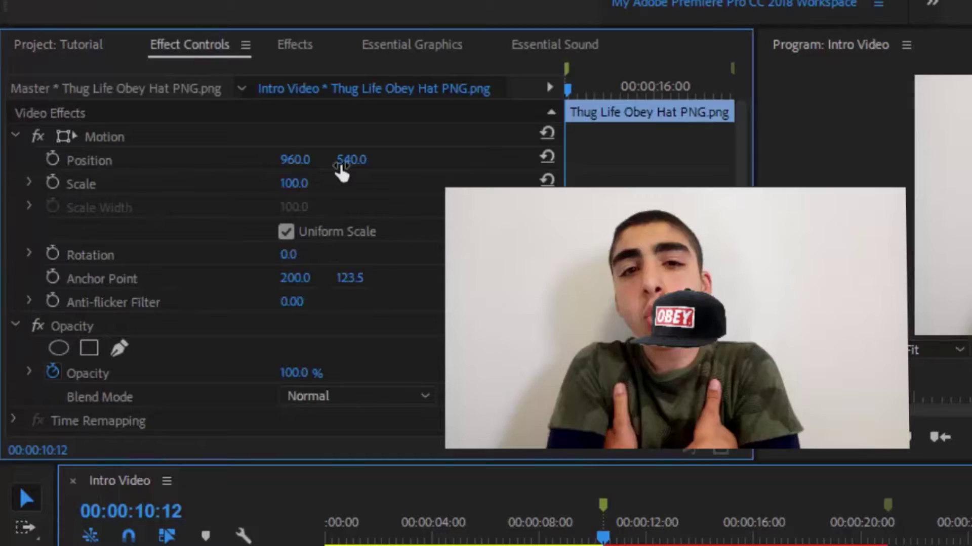
Set the Obey hat's Position to 781, 173 and Scale to 123 to place it on the head, and save the project.
{"action": "mouse_move", "coordinate": [186, 159]}
{"action": "left_mouse_down"}
{"action": "mouse_move", "coordinate": [177, 159]}
{"action": "mouse_move", "coordinate": [189, 159]}
{"action": "left_mouse_up"}
{"action": "left_click_drag", "start_coordinate": [342, 172], "coordinate": [165, 159]}
{"action": "left_click", "coordinate": [89, 160]}
{"action": "left_click_drag", "start_coordinate": [295, 160], "coordinate": [252, 160]}
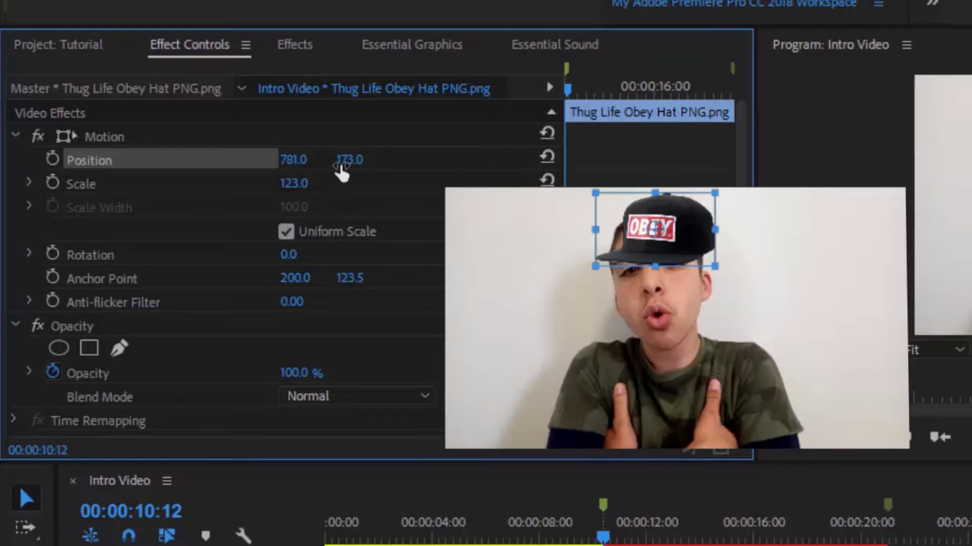
{"action": "key", "text": "ctrl+s"}
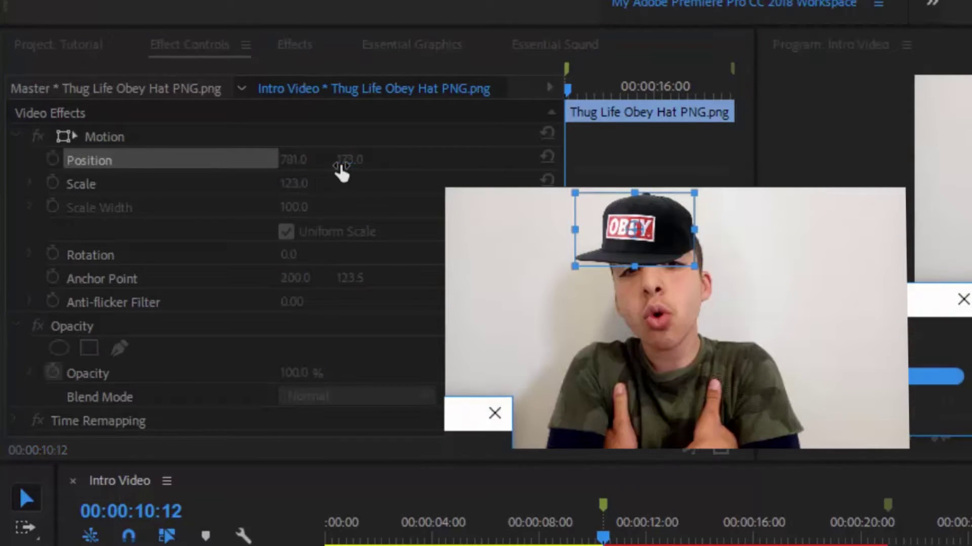
Refine the hat's fit on the head with Position 812, 131 and Scale 116.
{"action": "left_click_drag", "start_coordinate": [295, 160], "coordinate": [325, 172]}
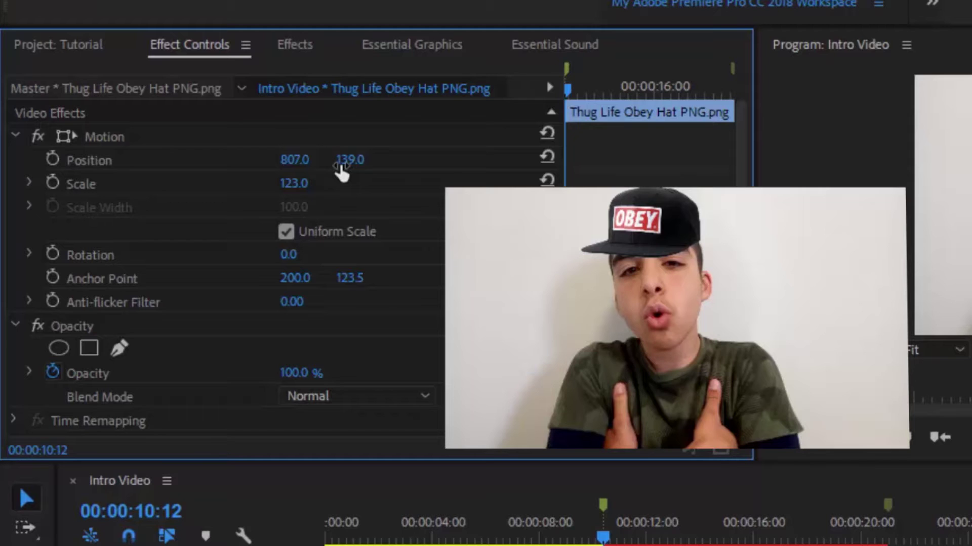
{"action": "left_click_drag", "start_coordinate": [295, 160], "coordinate": [328, 165]}
{"action": "key", "text": "shift+Up"}
{"action": "key", "text": "Up"}
{"action": "key", "text": "Up"}
{"action": "key", "text": "Up"}
{"action": "key", "text": "Up"}
{"action": "key", "text": "Up"}
{"action": "key", "text": "Up"}
{"action": "key", "text": "Up"}
{"action": "key", "text": "Up"}
{"action": "key", "text": "Up"}
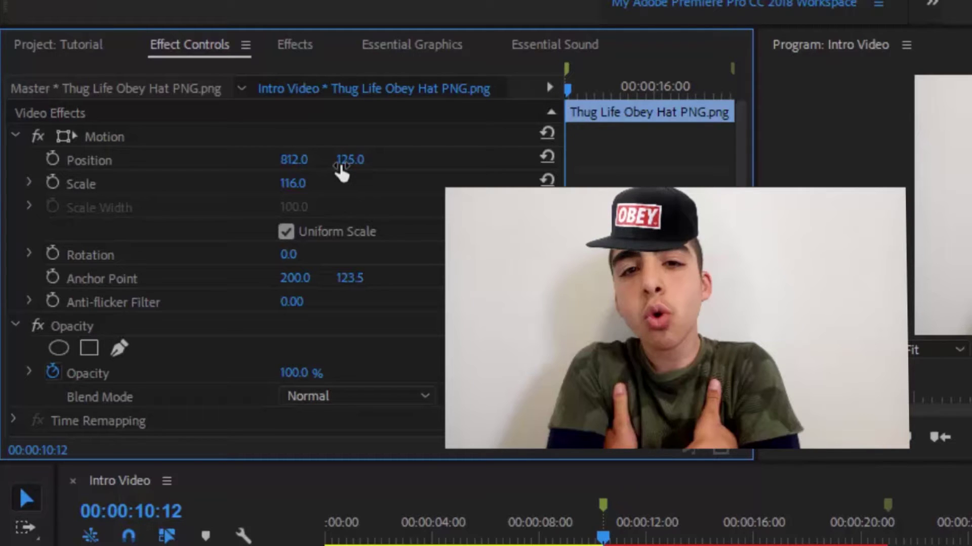
{"action": "mouse_move", "coordinate": [602, 537]}
{"action": "left_mouse_down"}
{"action": "mouse_move", "coordinate": [640, 536]}
{"action": "mouse_move", "coordinate": [602, 536]}
{"action": "left_mouse_up"}
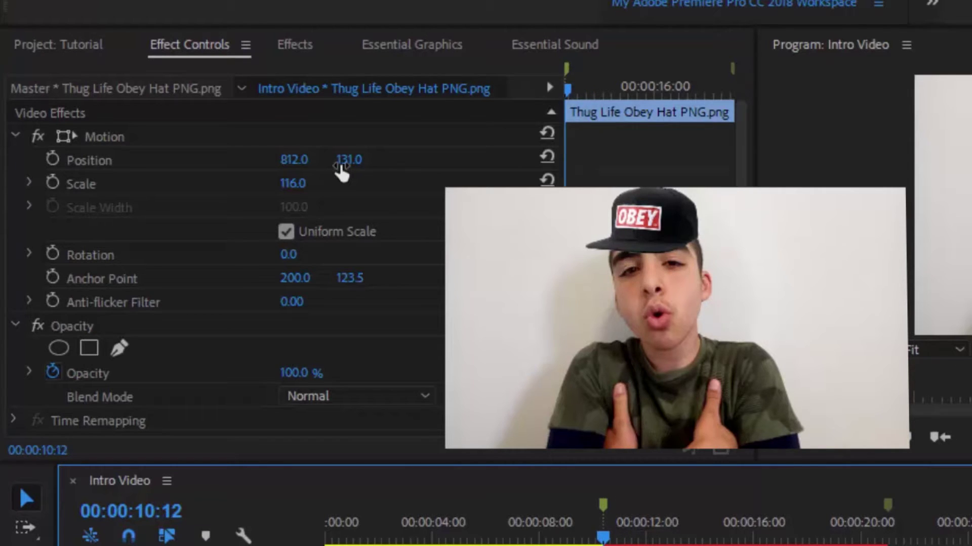
Move the hat above the frame to Position 812, -296 and start Scale and Position keyframes at 00:00:10:12.
{"action": "left_click_drag", "start_coordinate": [342, 172], "coordinate": [342, 172]}
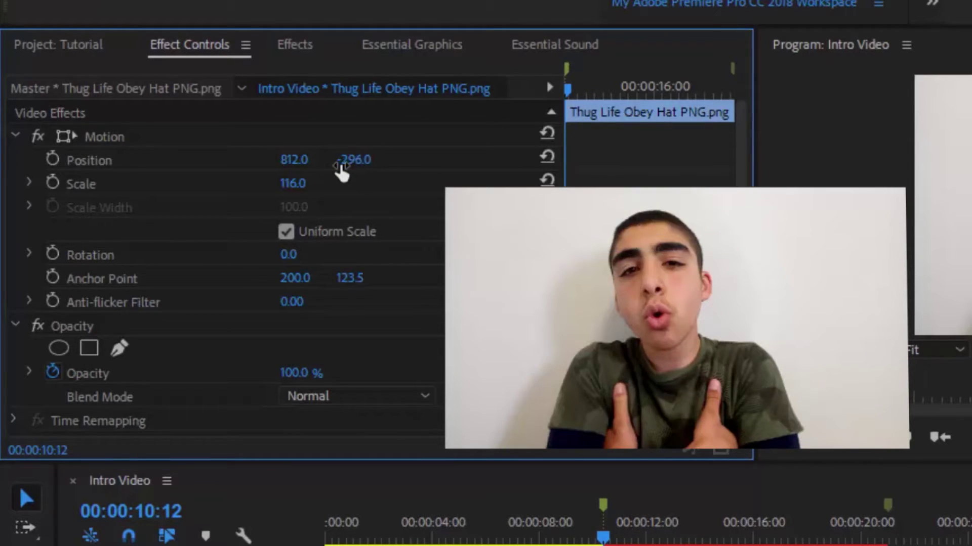
{"action": "left_click", "coordinate": [52, 182]}
{"action": "left_click", "coordinate": [52, 158]}
{"action": "left_click", "coordinate": [342, 172]}
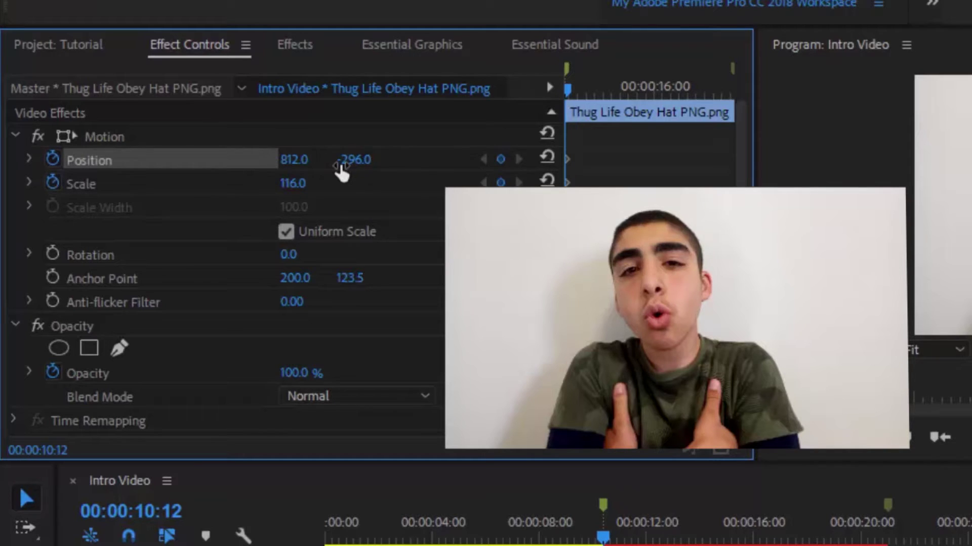
At 00:00:10:25, set the hat's Position to 812, 139 to keyframe it landing on the head.
{"action": "key", "text": "space"}
{"action": "left_click_drag", "start_coordinate": [342, 172], "coordinate": [342, 172]}
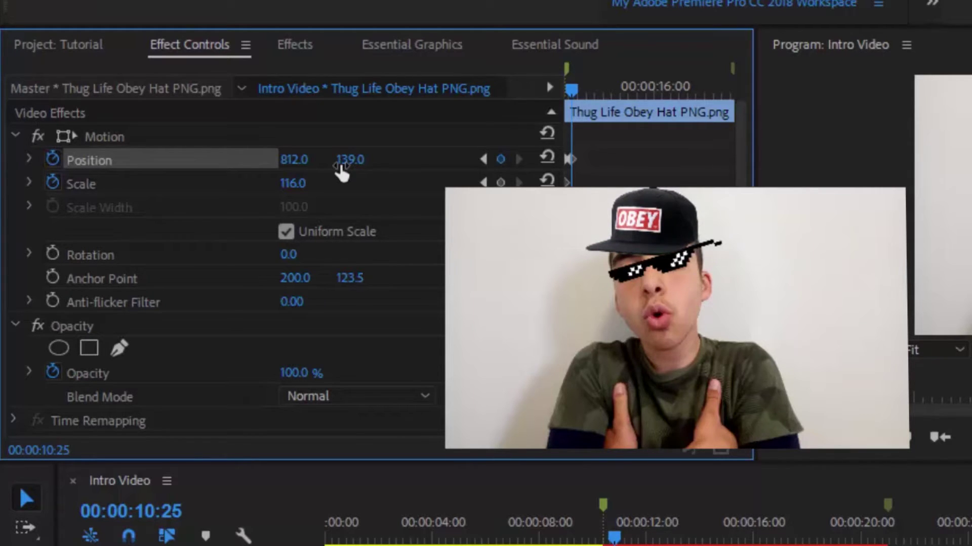
{"action": "key", "text": "Up"}
Shift the hat's landing Position keyframe to about 00:00:11:00.
{"action": "key", "text": "space"}
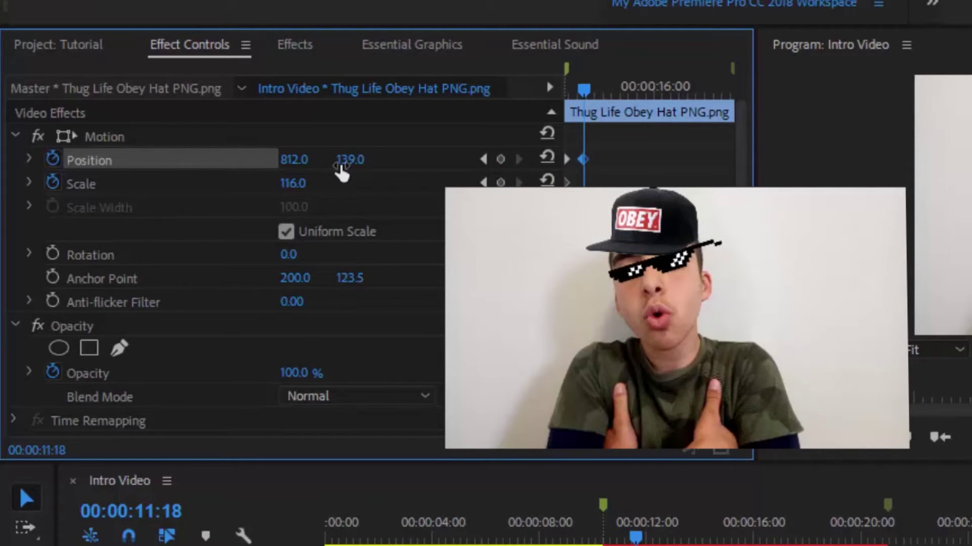
{"action": "key", "text": "Left"}
{"action": "key", "text": "Left"}
{"action": "key", "text": "Left"}
{"action": "key", "text": "Left"}
{"action": "key", "text": "Left"}
{"action": "key", "text": "Left"}
{"action": "key", "text": "Left"}
{"action": "key", "text": "Left"}
{"action": "key", "text": "Left"}
{"action": "key", "text": "Left"}
{"action": "key", "text": "Left"}
{"action": "key", "text": "Left"}
{"action": "key", "text": "Left"}
{"action": "key", "text": "Left"}
{"action": "key", "text": "Left"}
{"action": "key", "text": "Left"}
{"action": "key", "text": "Left"}
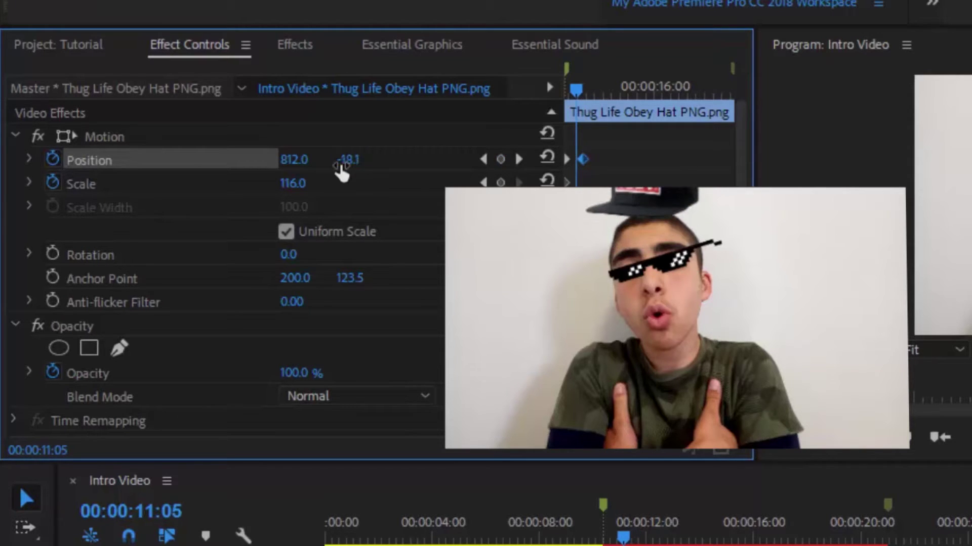
{"action": "left_click_drag", "start_coordinate": [583, 160], "coordinate": [573, 160]}
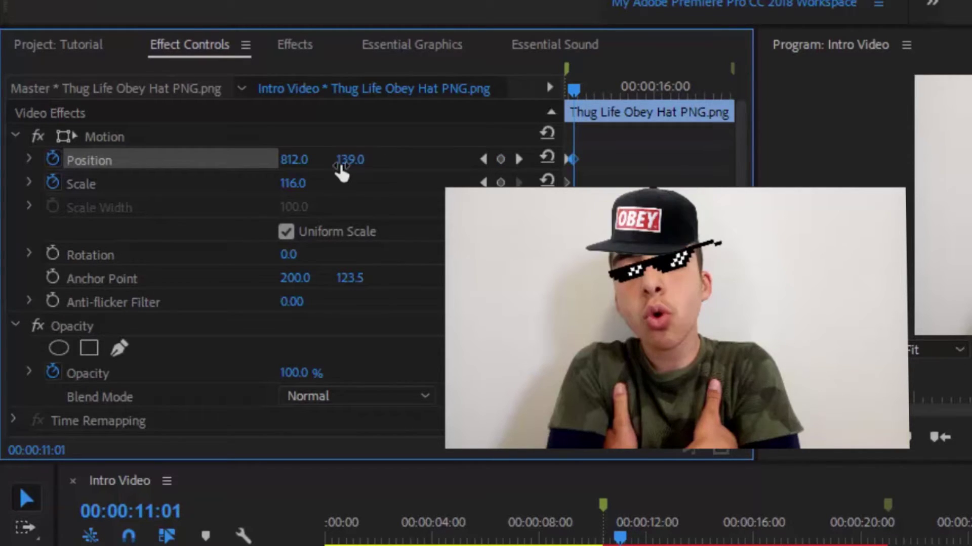
Play back the hat's drop from 00:00:10:12 to check its timing.
{"action": "left_click_drag", "start_coordinate": [574, 90], "coordinate": [567, 90]}
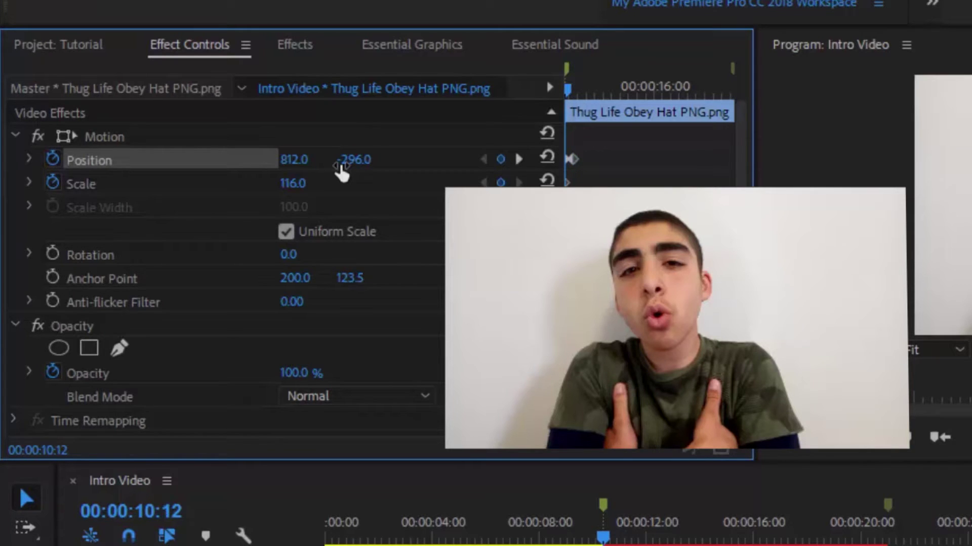
{"action": "key", "text": "space"}
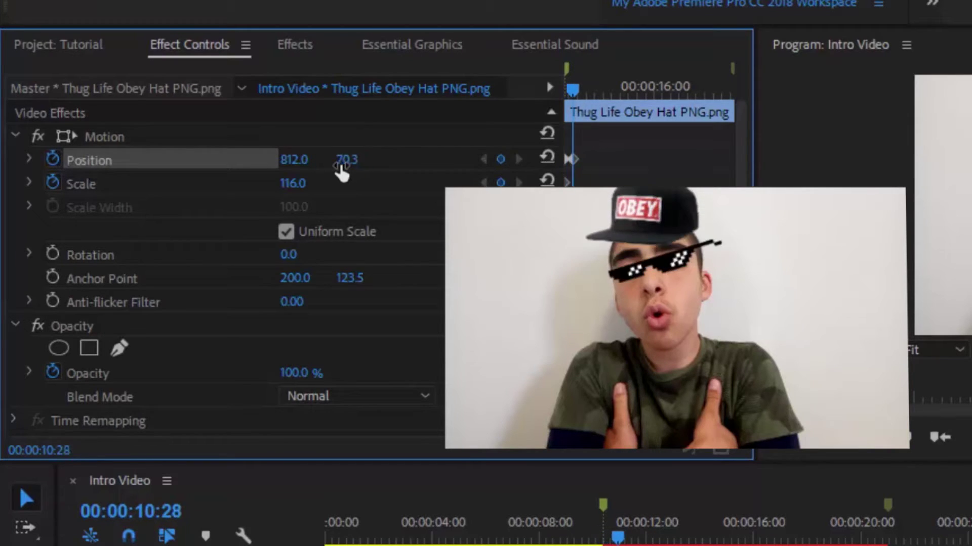
{"action": "key", "text": "space"}
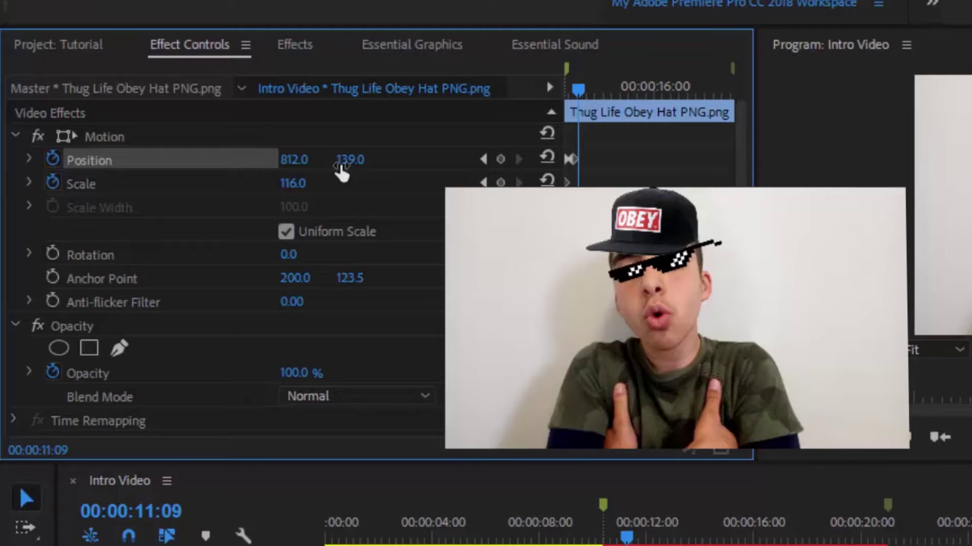
Move the hat's landing Position keyframe closer to the starting one to speed up the drop, and preview it.
{"action": "scroll", "coordinate": [342, 172], "scroll_direction": "up", "scroll_amount": 8}
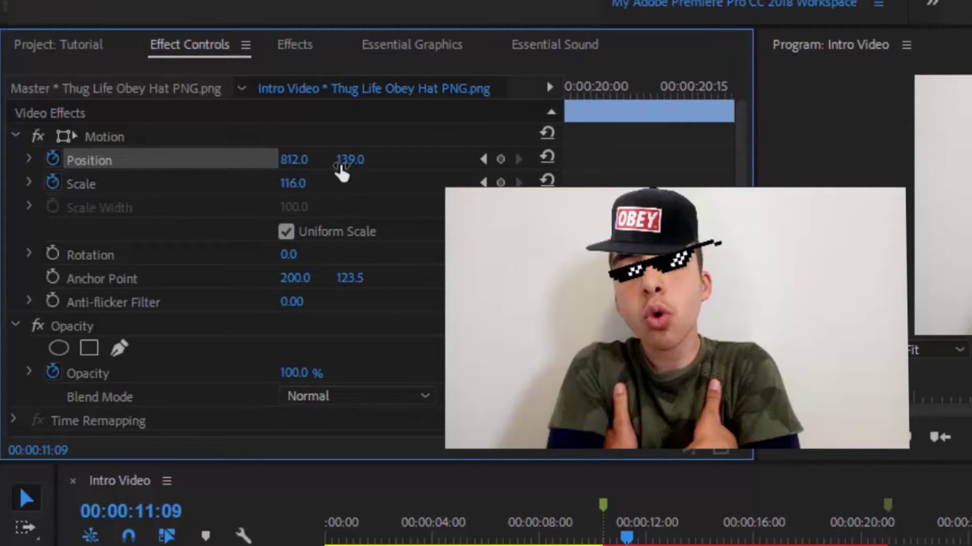
{"action": "scroll", "coordinate": [342, 171], "scroll_direction": "down", "scroll_amount": 8}
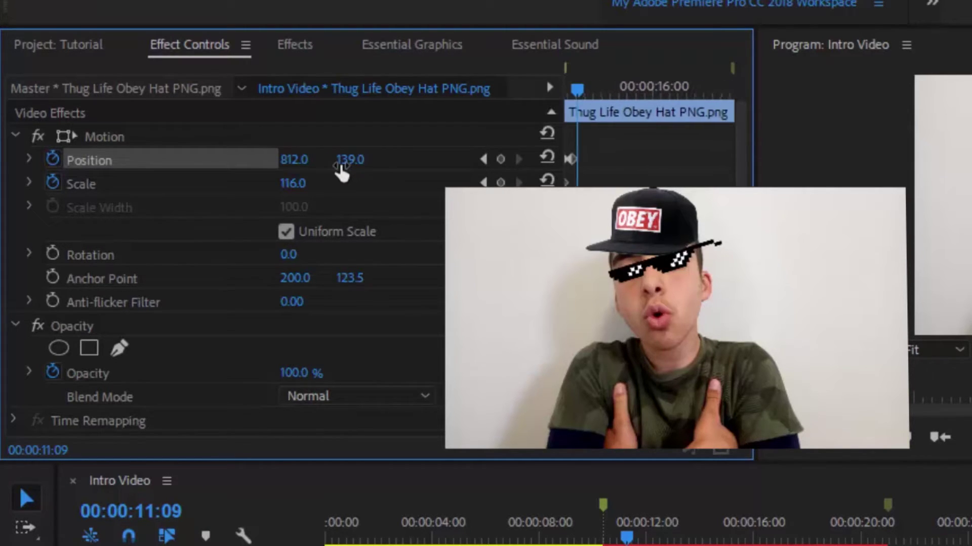
{"action": "key", "text": "equal"}
{"action": "key", "text": "equal"}
{"action": "key", "text": "equal"}
{"action": "key", "text": "equal"}
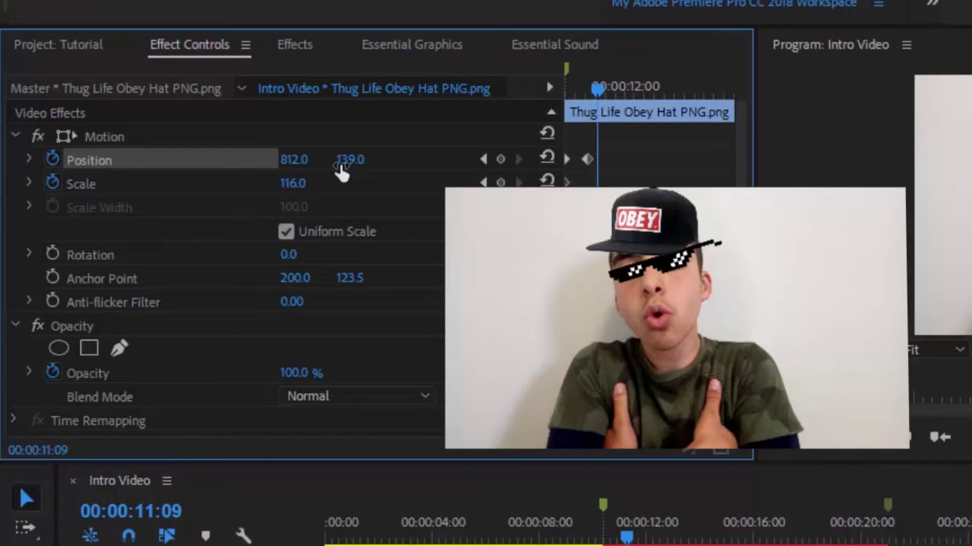
{"action": "scroll", "coordinate": [342, 171], "scroll_direction": "left", "scroll_amount": 10}
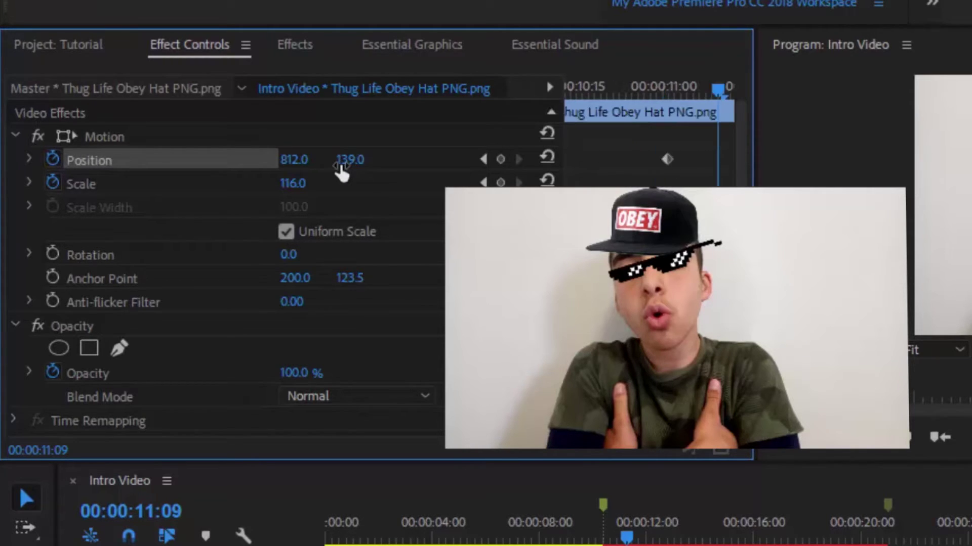
{"action": "left_click_drag", "start_coordinate": [681, 159], "coordinate": [617, 159]}
{"action": "key", "text": "minus"}
{"action": "key", "text": "minus"}
{"action": "key", "text": "minus"}
{"action": "key", "text": "minus"}
{"action": "mouse_move", "coordinate": [578, 90]}
{"action": "left_mouse_down"}
{"action": "mouse_move", "coordinate": [565, 90]}
{"action": "mouse_move", "coordinate": [575, 90]}
{"action": "left_mouse_up"}
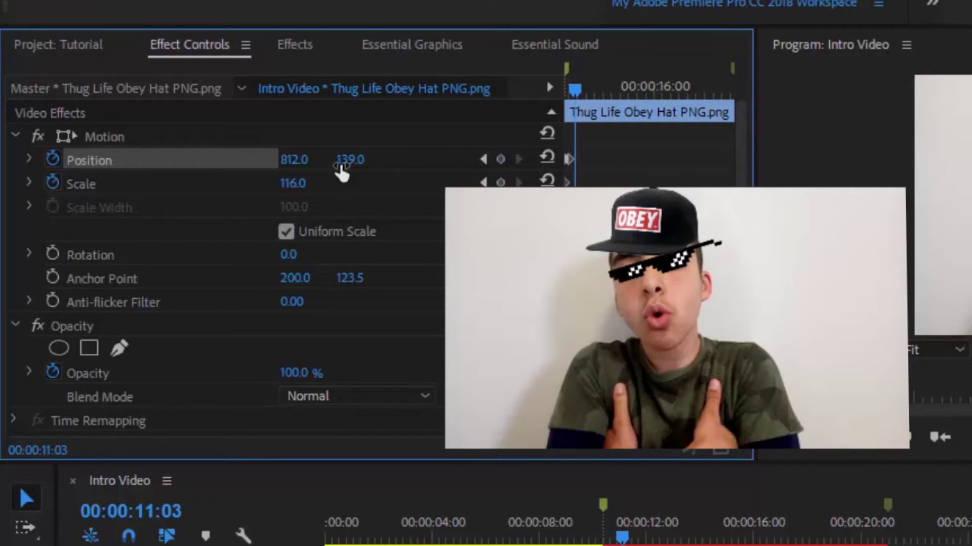
{"action": "key", "text": "space"}
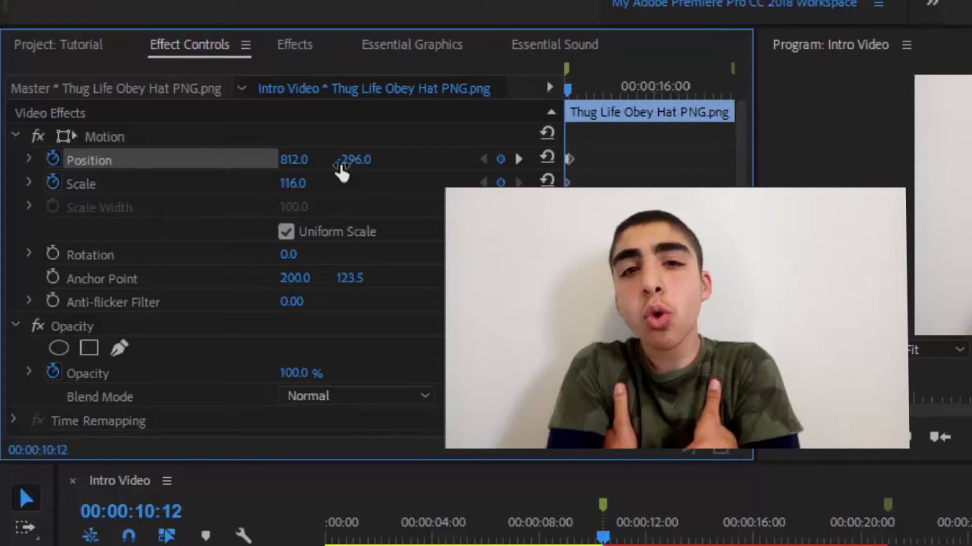
Place the Thug Life Cigarette image on track V4 at 00:00:10:12 and extend it to end with the other clips.
{"action": "key", "text": "shift+1"}
{"action": "key", "text": "ctrl+shift+a"}
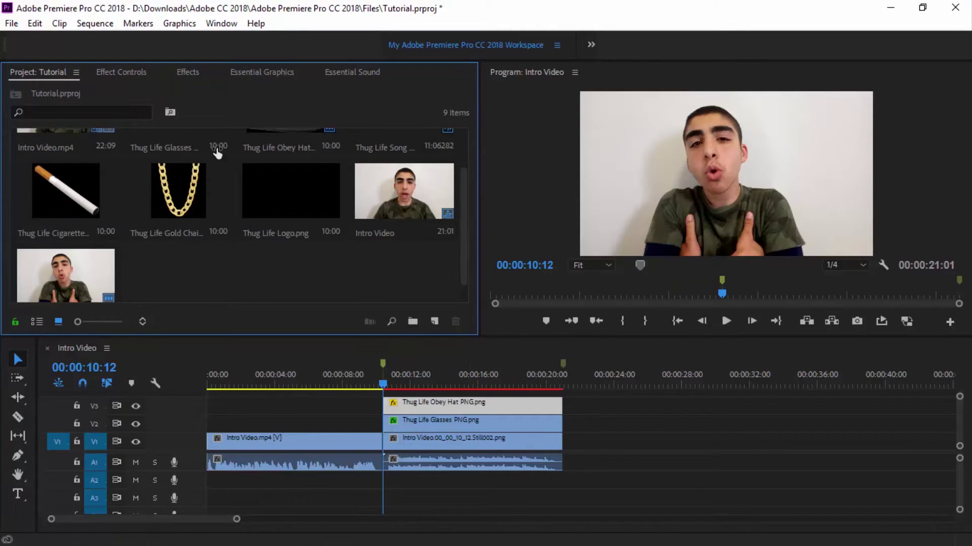
{"action": "scroll", "coordinate": [218, 153], "scroll_direction": "up", "scroll_amount": 2}
{"action": "scroll", "coordinate": [217, 153], "scroll_direction": "down", "scroll_amount": 3}
{"action": "key", "text": "Right"}
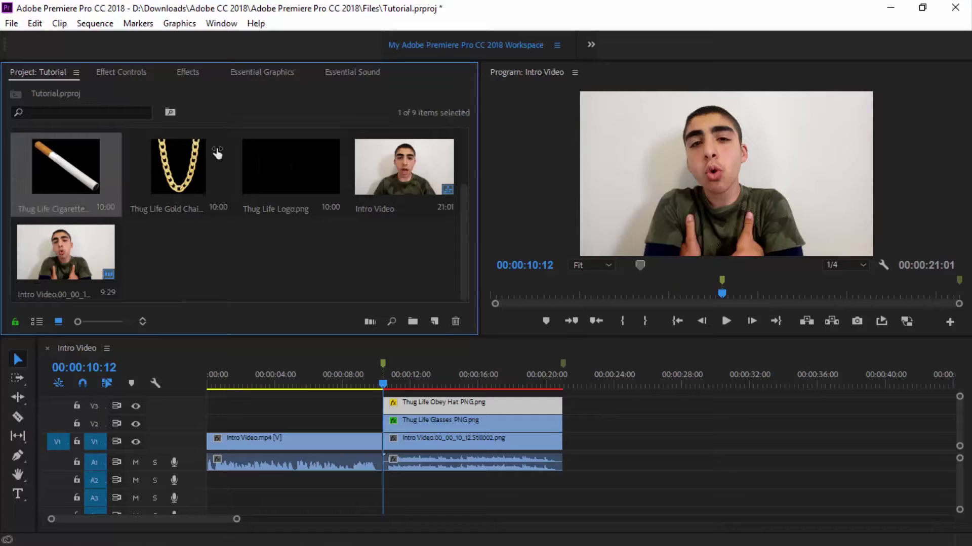
{"action": "left_click_drag", "start_coordinate": [66, 167], "coordinate": [386, 394]}
{"action": "left_click_drag", "start_coordinate": [553, 394], "coordinate": [562, 393]}
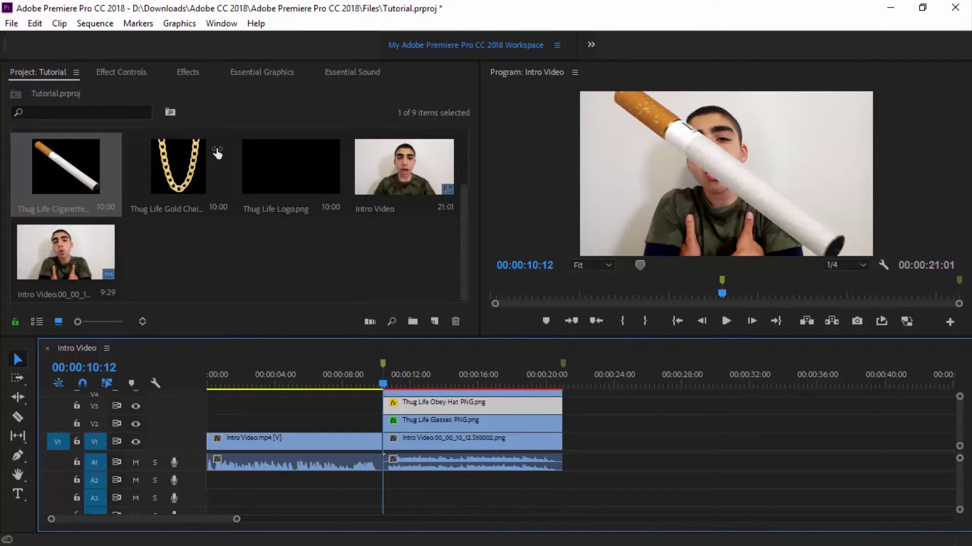
Apply the Horizontal Flip effect to the Thug Life Cigarette clip on track V4.
{"action": "scroll", "coordinate": [385, 421], "scroll_direction": "up", "scroll_amount": 1}
{"action": "left_click", "coordinate": [470, 412]}
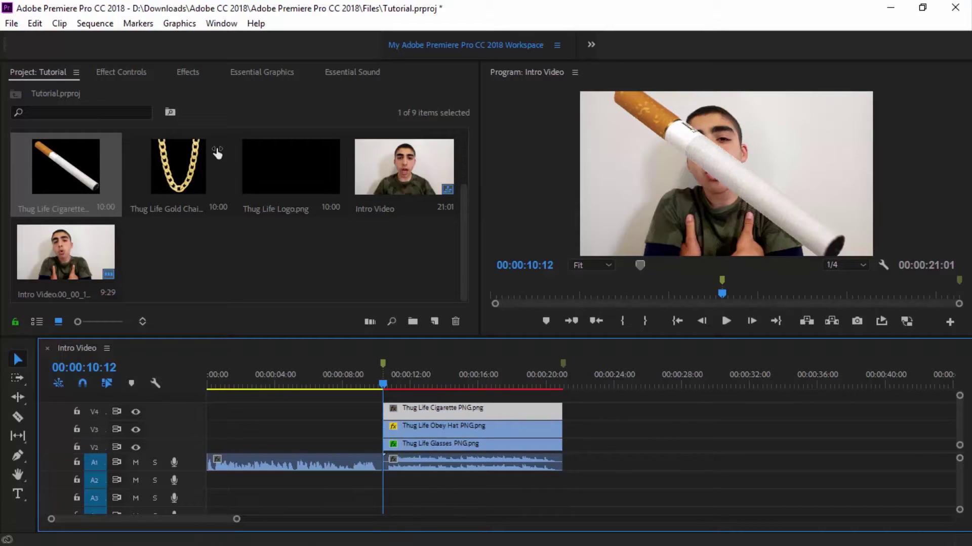
{"action": "key", "text": "shift+7"}
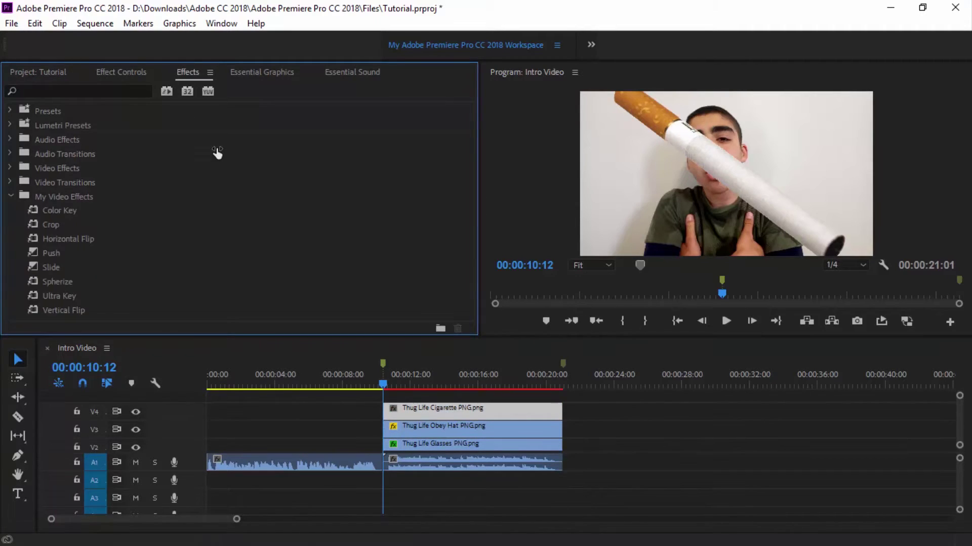
{"action": "left_click_drag", "start_coordinate": [68, 238], "coordinate": [519, 412]}
Scale the cigarette to 11 and position it at 804, 579 in the person's mouth.
{"action": "key", "text": "shift+5"}
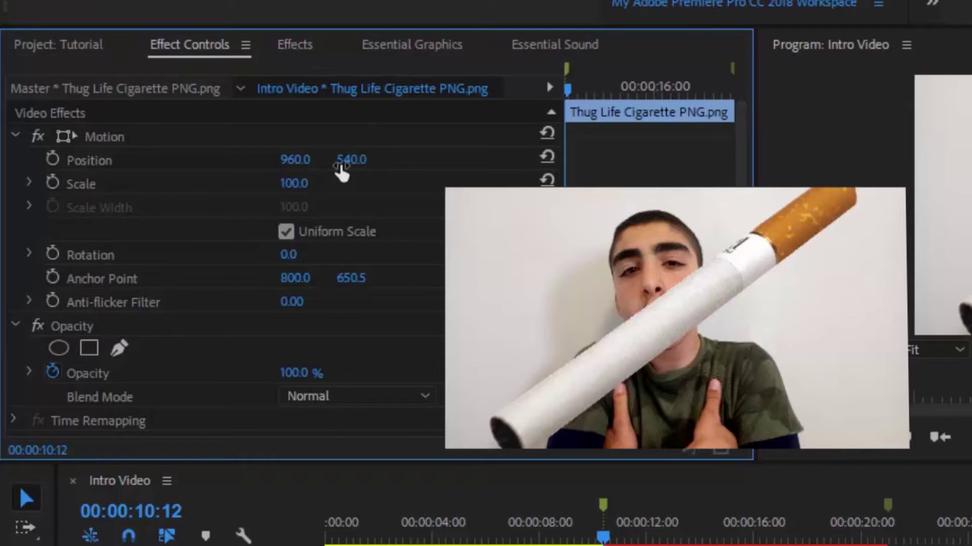
{"action": "mouse_move", "coordinate": [293, 183]}
{"action": "left_mouse_down"}
{"action": "mouse_move", "coordinate": [185, 184]}
{"action": "mouse_move", "coordinate": [194, 183]}
{"action": "left_mouse_up"}
{"action": "left_click_drag", "start_coordinate": [342, 172], "coordinate": [342, 172]}
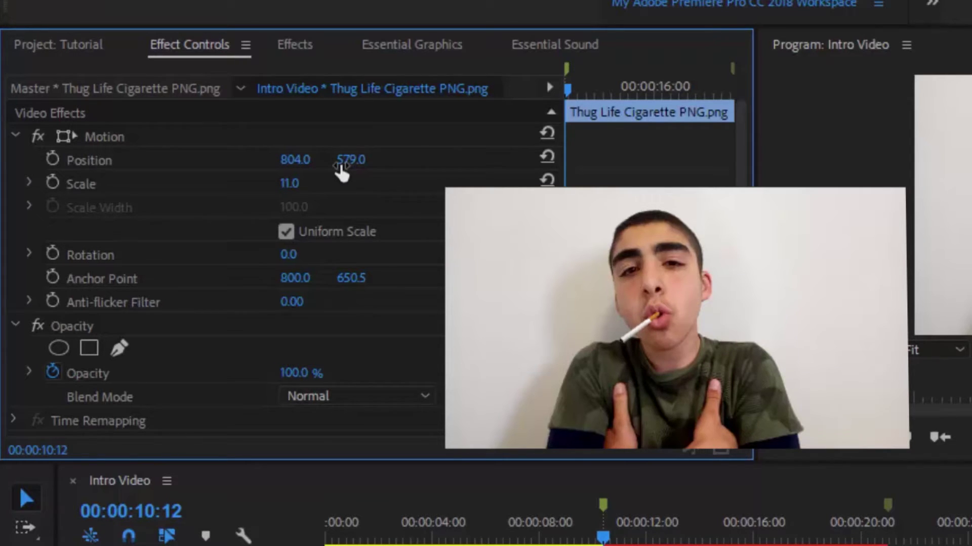
Move the cigarette out of frame to Position X -116 and start Scale and Position keyframing at 00:00:10:12.
{"action": "left_click_drag", "start_coordinate": [342, 172], "coordinate": [342, 172]}
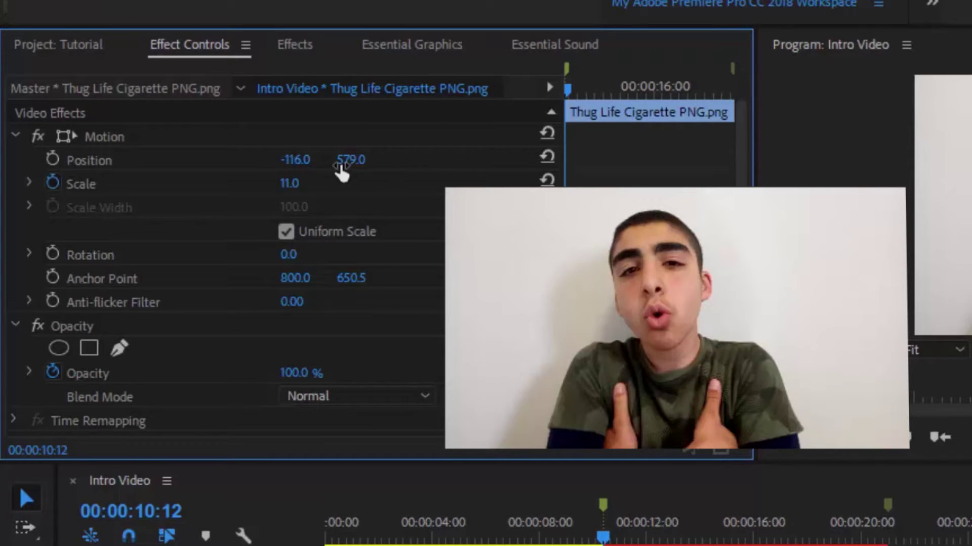
{"action": "left_click", "coordinate": [53, 183]}
{"action": "left_click", "coordinate": [53, 159]}
At 00:00:10:23, keyframe the cigarette's Position X at 807 so it lands in the mouth.
{"action": "left_click_drag", "start_coordinate": [567, 90], "coordinate": [573, 90]}
{"action": "key", "text": "Left"}
{"action": "key", "text": "Left"}
{"action": "key", "text": "Left"}
{"action": "key", "text": "Left"}
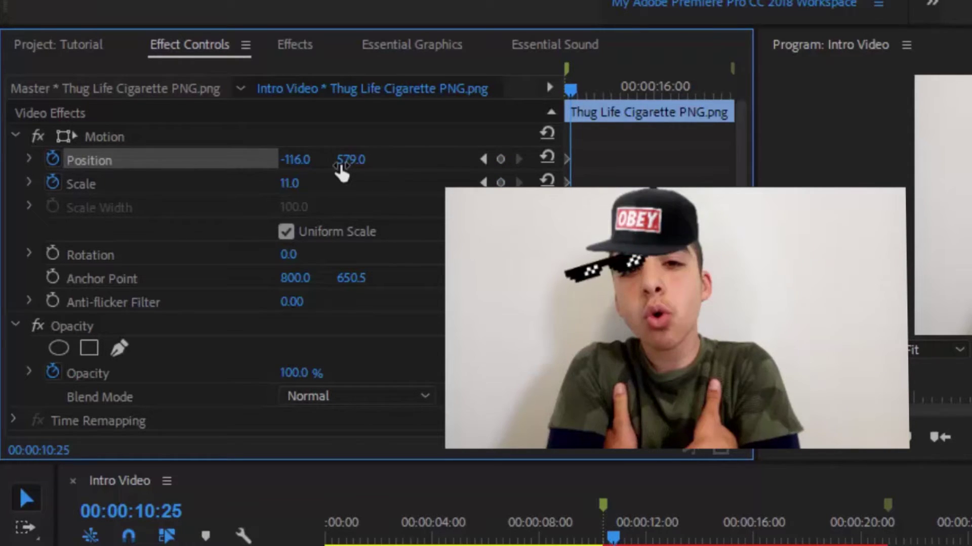
{"action": "left_click_drag", "start_coordinate": [295, 160], "coordinate": [504, 160]}
{"action": "left_click_drag", "start_coordinate": [713, 159], "coordinate": [762, 160]}
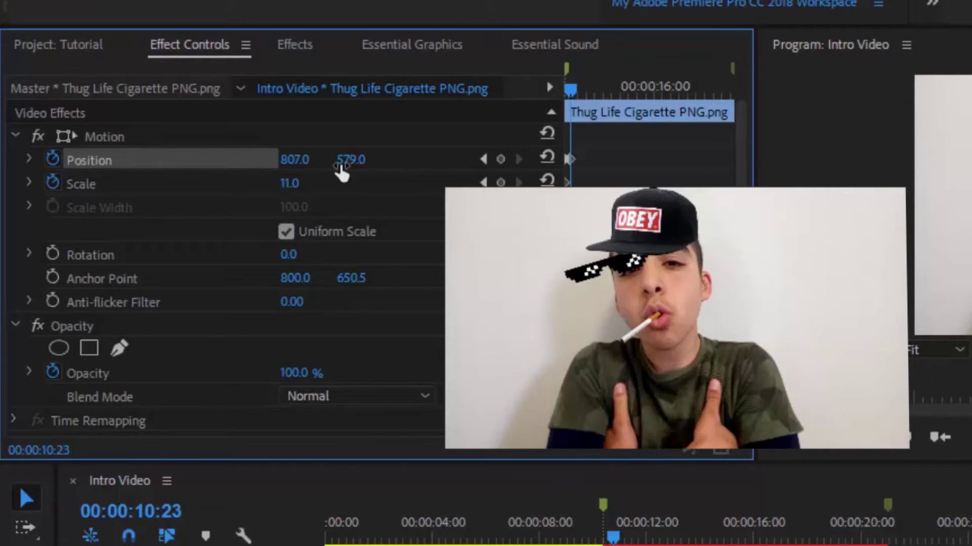
Place the Thug Life Gold Chain image on track V5, starting at 00:00:10:12 and ending with the other clips.
{"action": "key", "text": "Up"}
{"action": "key", "text": "shift+1"}
{"action": "left_click_drag", "start_coordinate": [218, 153], "coordinate": [394, 394]}
{"action": "left_click_drag", "start_coordinate": [959, 422], "coordinate": [960, 420]}
{"action": "mouse_move", "coordinate": [393, 408]}
{"action": "left_mouse_down"}
{"action": "mouse_move", "coordinate": [367, 408]}
{"action": "mouse_move", "coordinate": [383, 405]}
{"action": "left_mouse_up"}
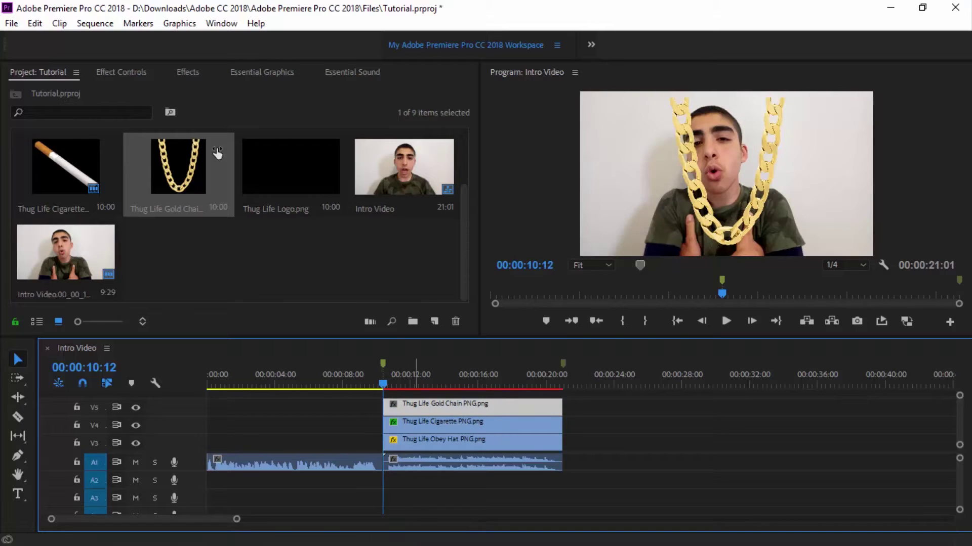
Scale the gold chain to 44 and position it at 912, 838 around the person's neck.
{"action": "key", "text": "ctrl+s"}
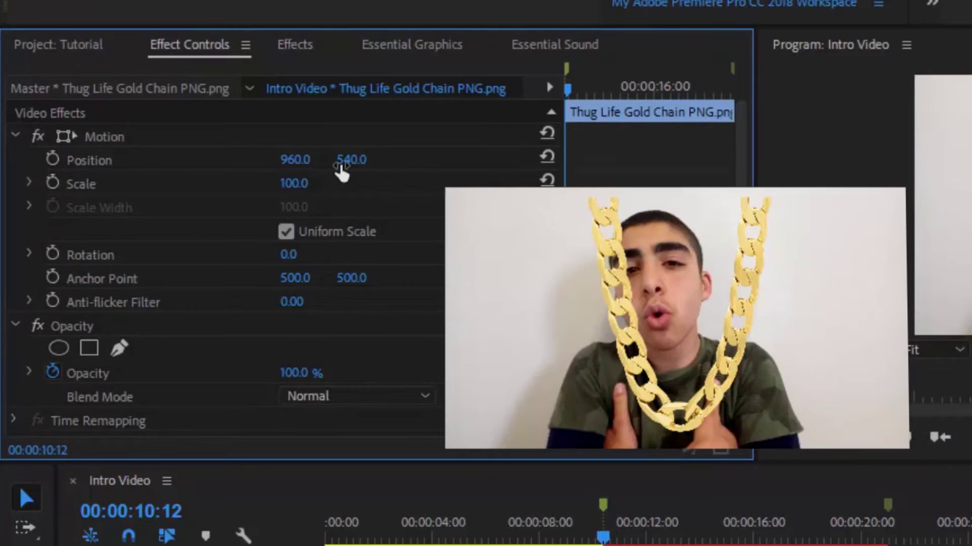
{"action": "left_click_drag", "start_coordinate": [342, 171], "coordinate": [341, 170]}
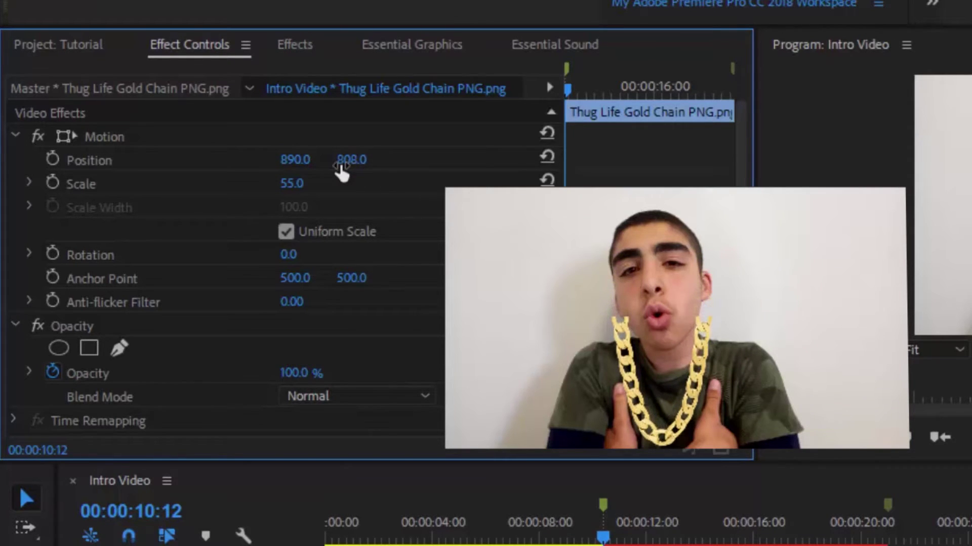
{"action": "left_click", "coordinate": [341, 173]}
{"action": "left_click", "coordinate": [341, 173]}
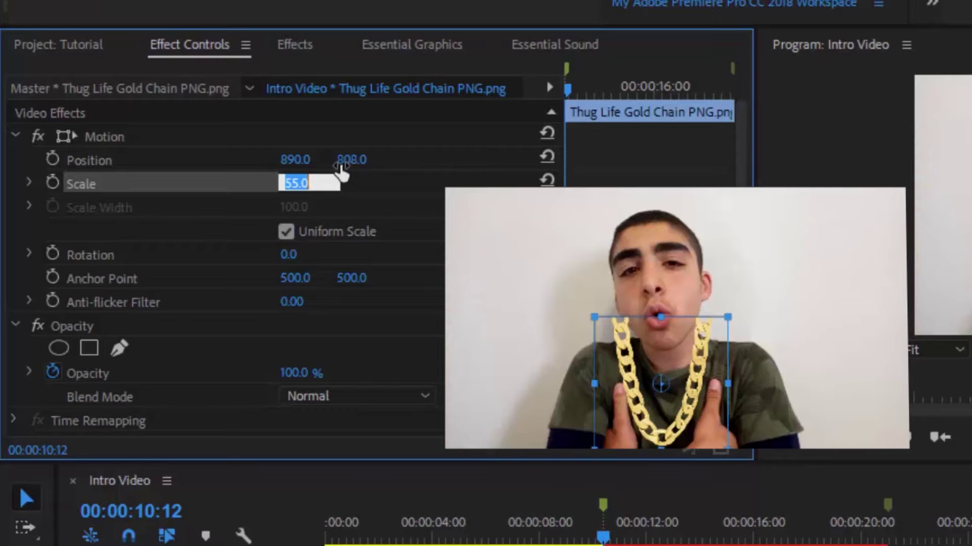
{"action": "key", "text": "Return"}
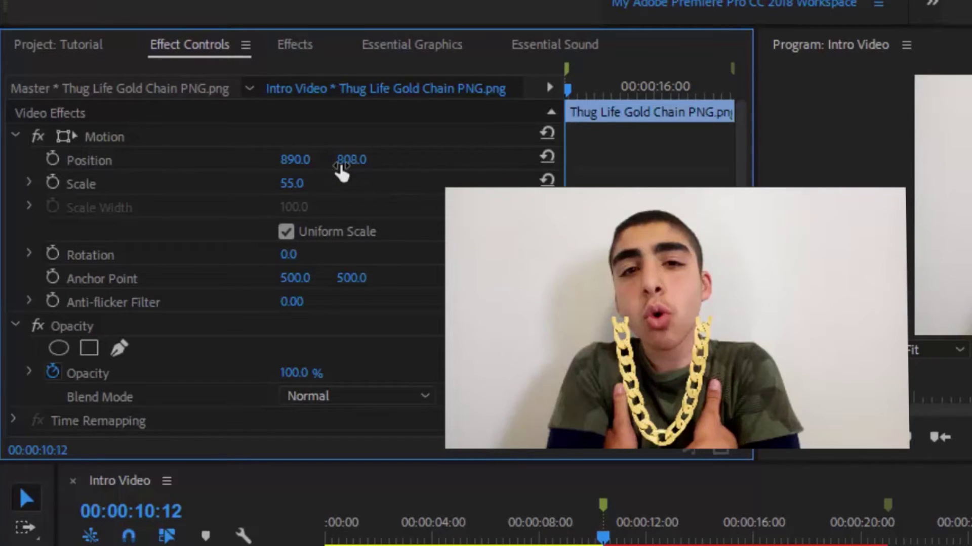
{"action": "left_click_drag", "start_coordinate": [292, 184], "coordinate": [403, 160]}
{"action": "key", "text": "shift+Down"}
{"action": "key", "text": "shift+Down"}
{"action": "key", "text": "Down"}
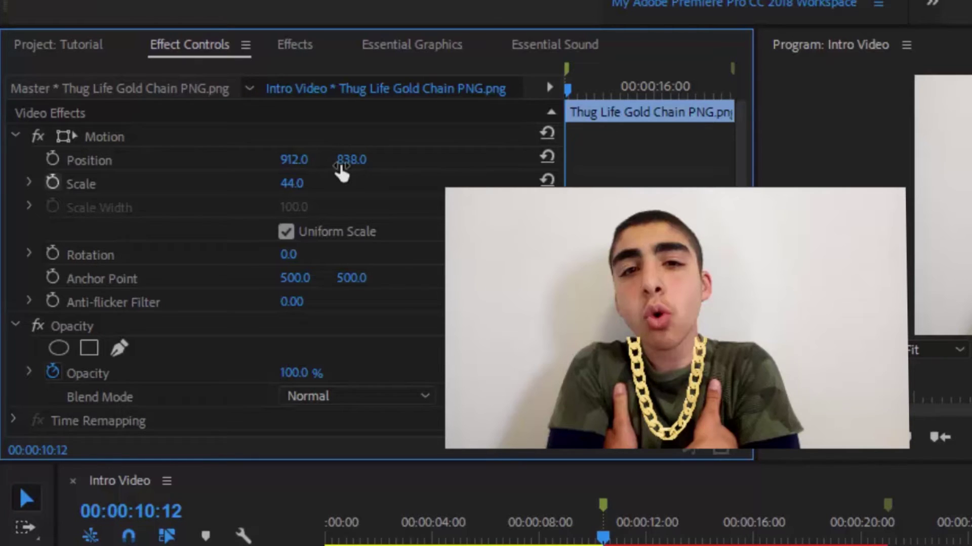
Move the gold chain out of frame to Position X -260 and start Scale and Position keyframing at 00:00:10:12.
{"action": "left_click_drag", "start_coordinate": [342, 167], "coordinate": [342, 172]}
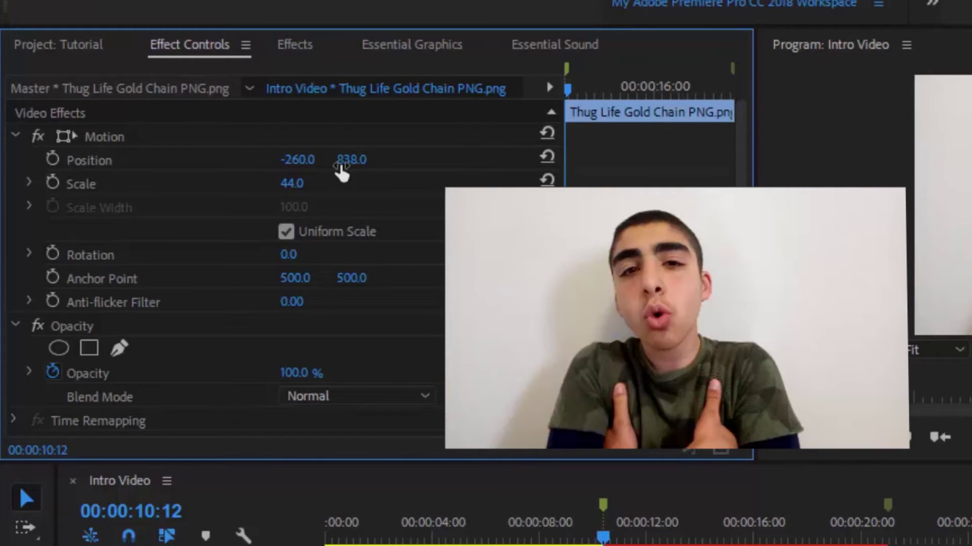
{"action": "left_click", "coordinate": [53, 183]}
{"action": "left_click", "coordinate": [53, 158]}
At 00:00:10:23, keyframe the gold chain's Position X at 920 so it lands around the neck.
{"action": "key", "text": "Right"}
{"action": "key", "text": "Right"}
{"action": "key", "text": "Right"}
{"action": "key", "text": "Right"}
{"action": "key", "text": "Right"}
{"action": "key", "text": "Right"}
{"action": "key", "text": "Right"}
{"action": "key", "text": "Right"}
{"action": "key", "text": "Right"}
{"action": "key", "text": "Right"}
{"action": "key", "text": "Right"}
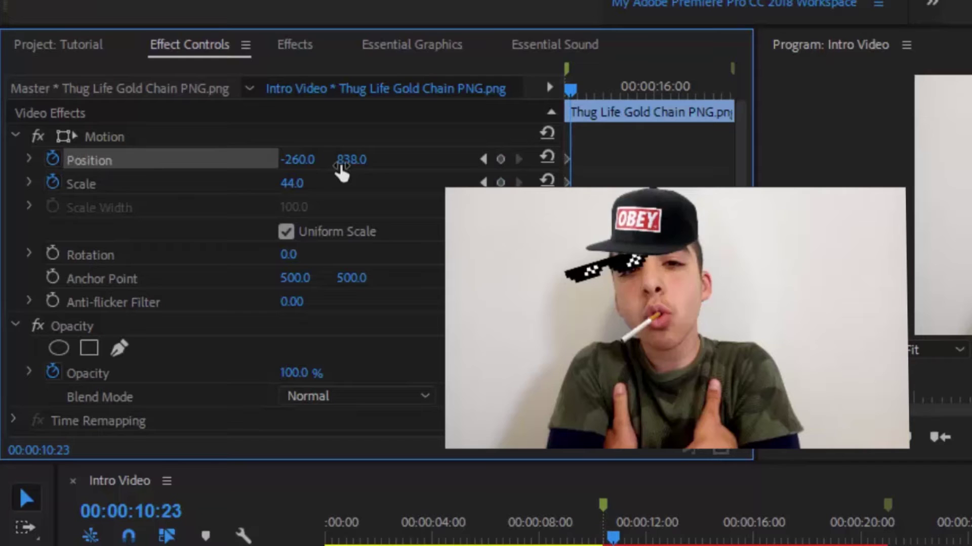
{"action": "left_click_drag", "start_coordinate": [341, 172], "coordinate": [342, 172]}
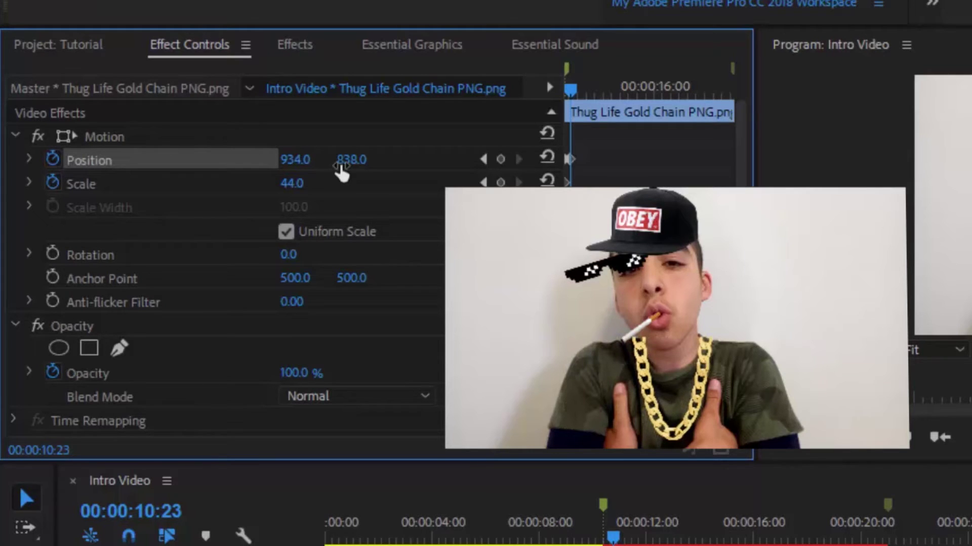
{"action": "left_click_drag", "start_coordinate": [341, 172], "coordinate": [342, 172]}
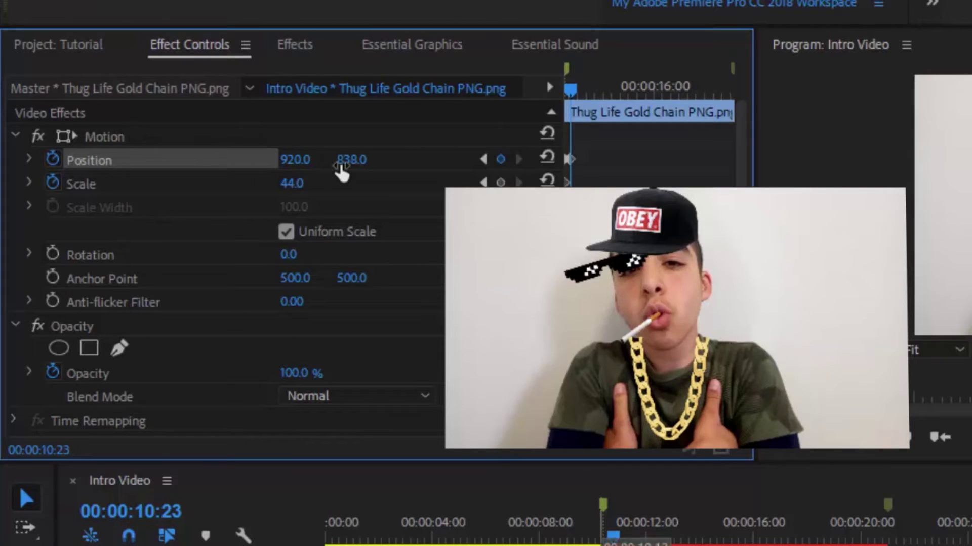
Play back the gold chain's slide-in from 00:00:10:12 and return to that marker.
{"action": "key", "text": "Up"}
{"action": "key", "text": "space"}
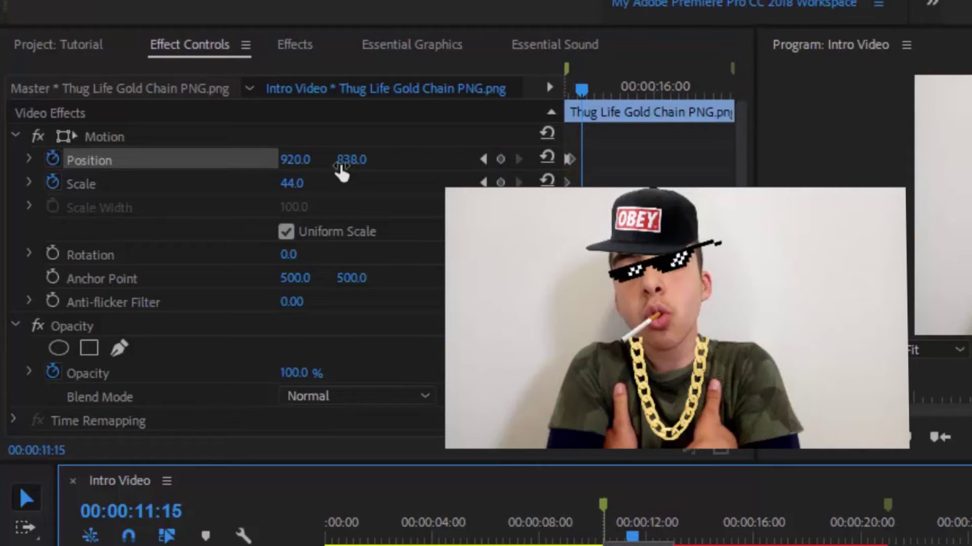
{"action": "key", "text": "Up"}
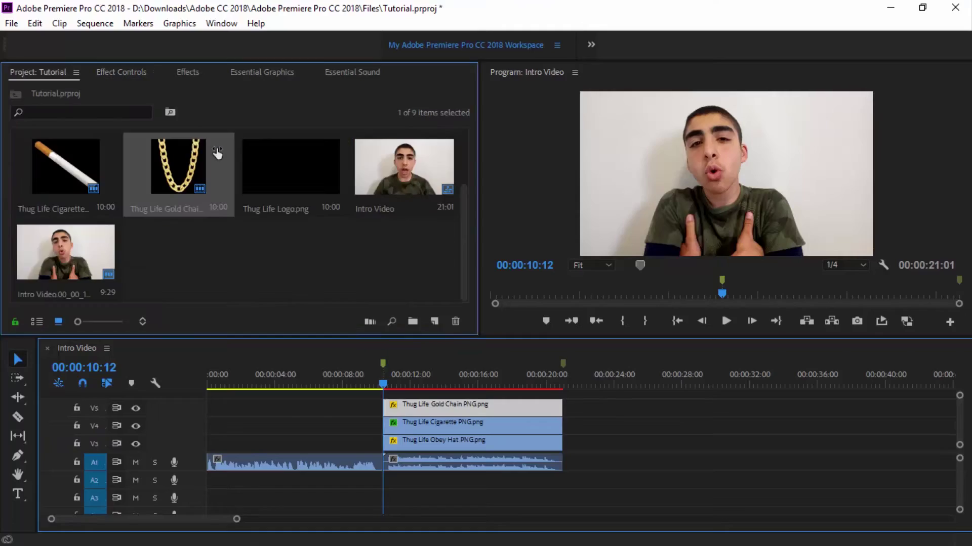
Place Thug Life Logo.png on track V6 at 00:00:10:12 and extend it to end with the other clips.
{"action": "scroll", "coordinate": [218, 152], "scroll_direction": "up", "scroll_amount": 2}
{"action": "key", "text": "Right"}
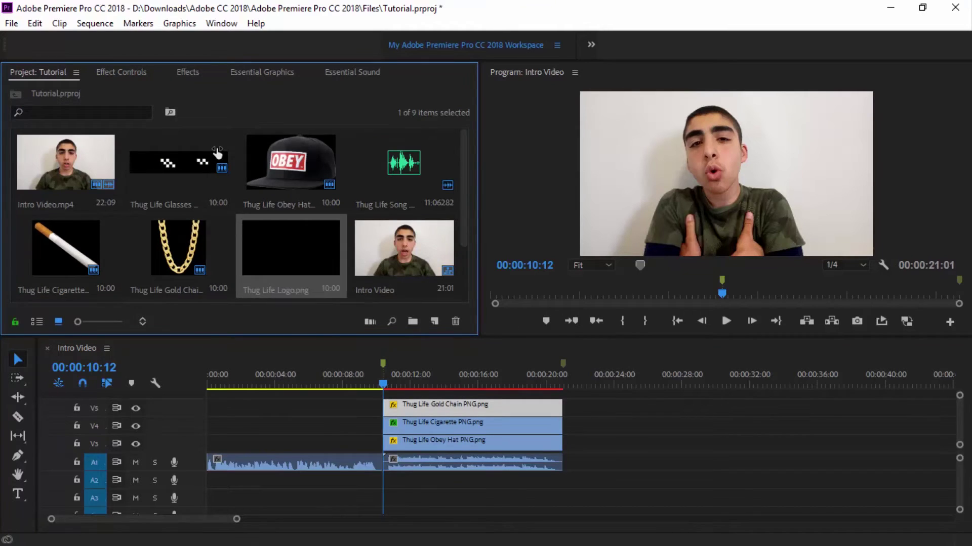
{"action": "left_click_drag", "start_coordinate": [291, 248], "coordinate": [383, 395]}
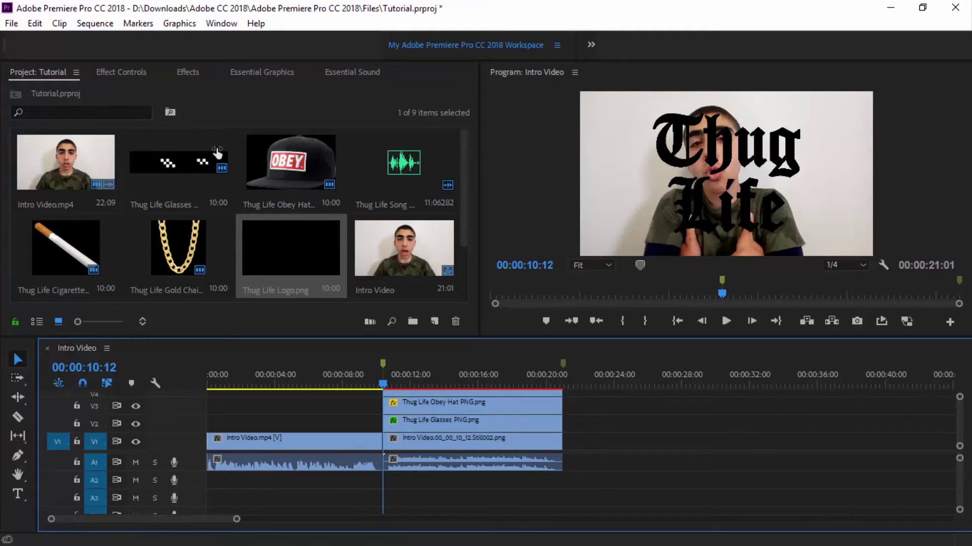
{"action": "left_click_drag", "start_coordinate": [553, 406], "coordinate": [561, 406]}
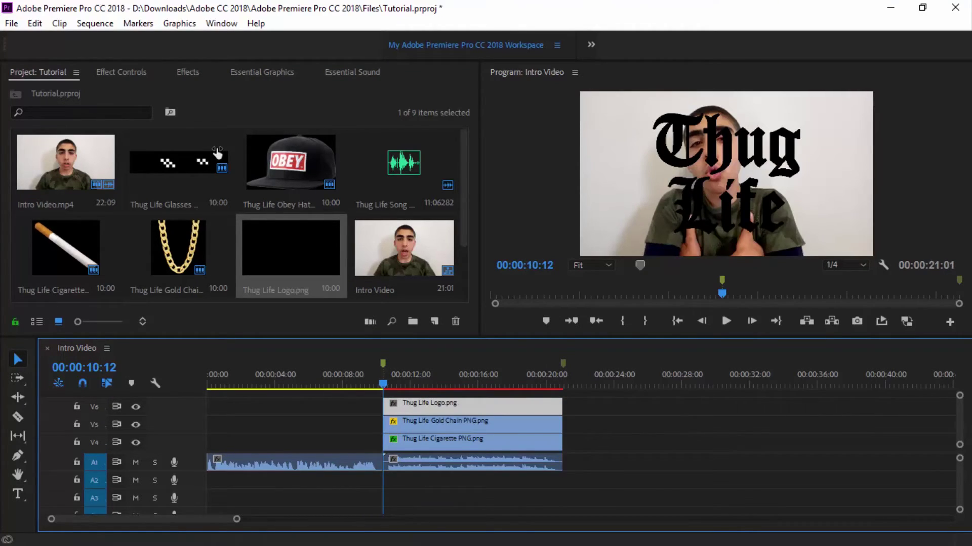
Fit the logo beside the person's head with Scale 62, Position 1493, 352 and Rotation 3°.
{"action": "key", "text": "shift+5"}
{"action": "mouse_move", "coordinate": [294, 183]}
{"action": "left_mouse_down"}
{"action": "mouse_move", "coordinate": [254, 183]}
{"action": "mouse_move", "coordinate": [489, 160]}
{"action": "mouse_move", "coordinate": [856, 160]}
{"action": "left_mouse_up"}
{"action": "left_click_drag", "start_coordinate": [342, 172], "coordinate": [341, 173]}
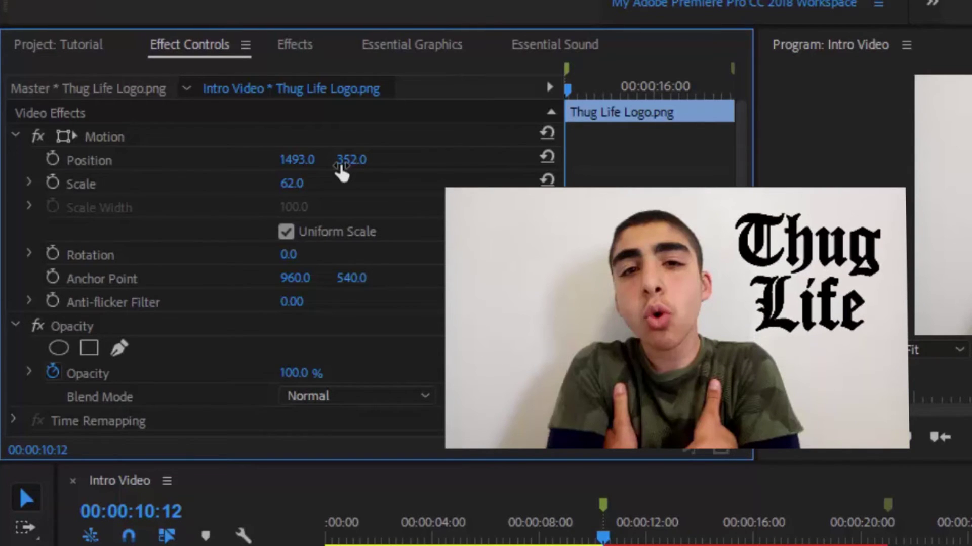
{"action": "left_click", "coordinate": [91, 255]}
{"action": "left_click_drag", "start_coordinate": [289, 255], "coordinate": [299, 255]}
{"action": "left_click_drag", "start_coordinate": [342, 172], "coordinate": [341, 173]}
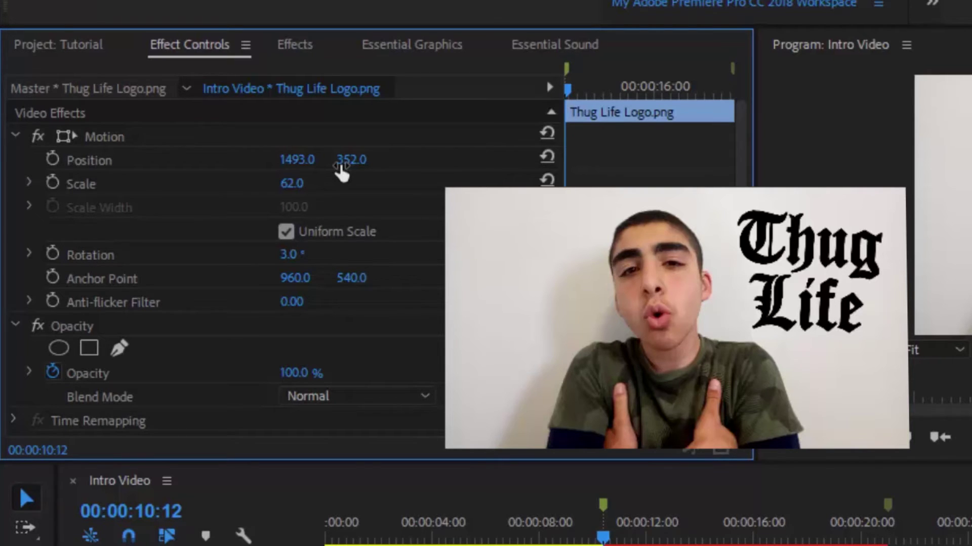
Set the logo's Scale to 0 and start Scale and Position keyframing at 00:00:10:12.
{"action": "left_click", "coordinate": [339, 175]}
{"action": "type", "text": "0"}
{"action": "key", "text": "Return"}
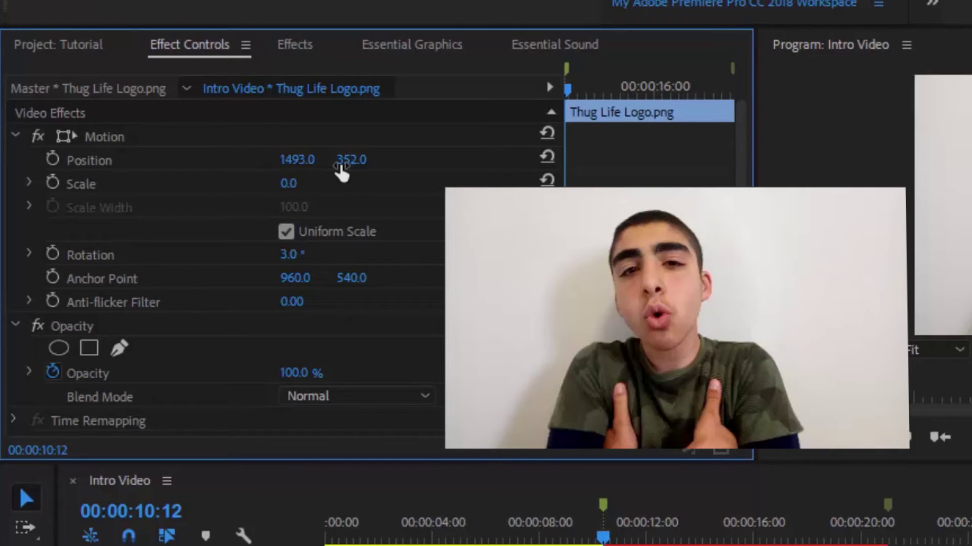
{"action": "left_click", "coordinate": [52, 182]}
{"action": "left_click", "coordinate": [53, 159]}
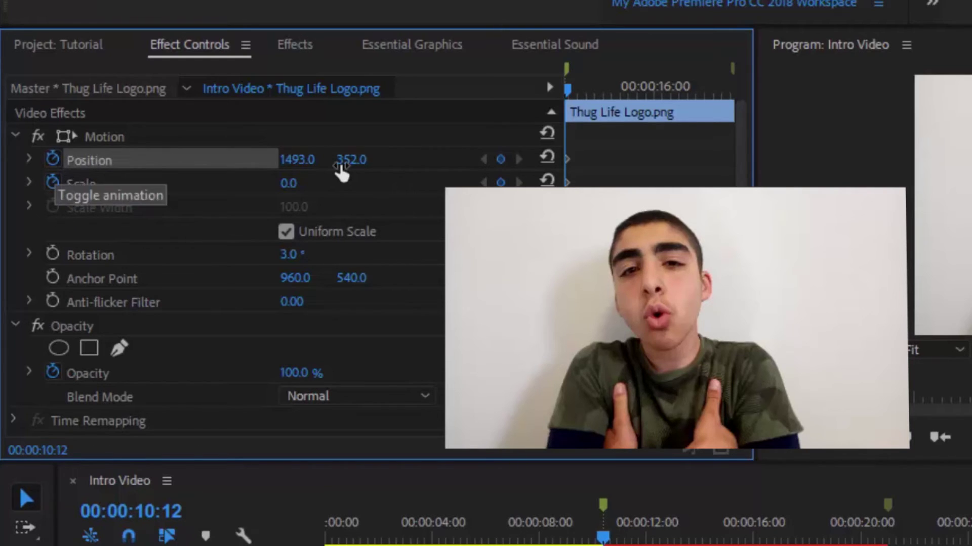
At 00:00:10:23, keyframe the logo's Scale at 23 and set its Rotation to 10°.
{"action": "key", "text": "space"}
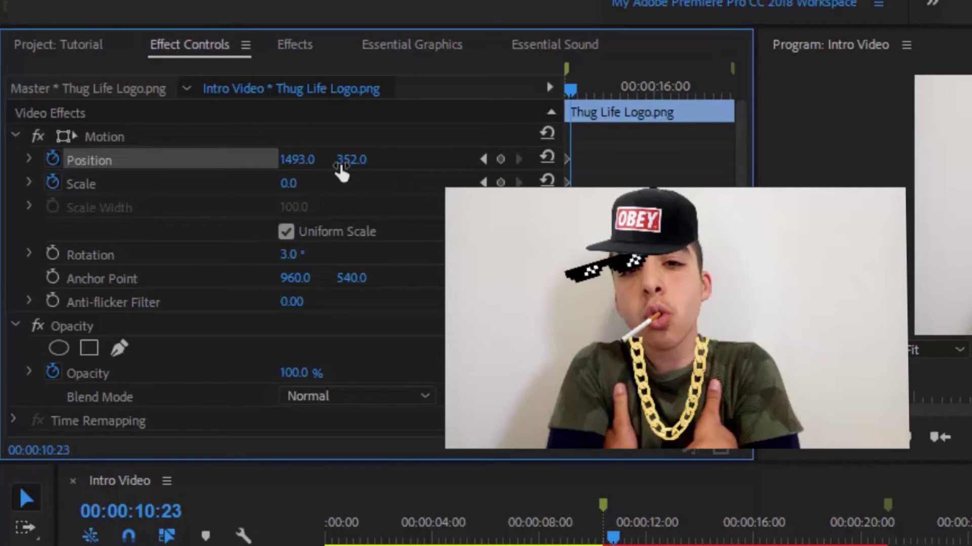
{"action": "key", "text": "Tab"}
{"action": "key", "text": "Return"}
{"action": "key", "text": "Tab"}
{"action": "key", "text": "Return"}
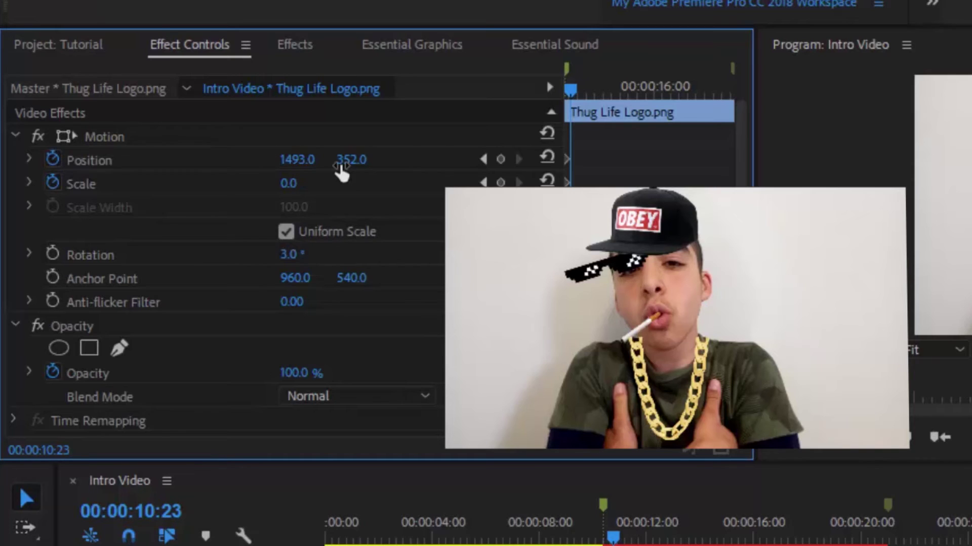
{"action": "left_click_drag", "start_coordinate": [289, 183], "coordinate": [306, 183]}
{"action": "left_click_drag", "start_coordinate": [290, 255], "coordinate": [295, 255]}
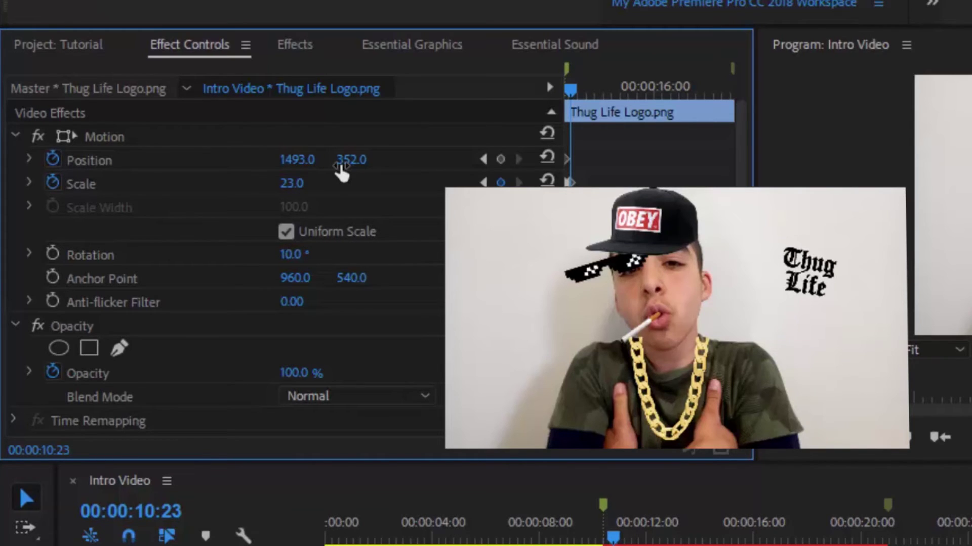
Keyframe the logo's Scale at 49 at 00:00:11:07.
{"action": "key", "text": "space"}
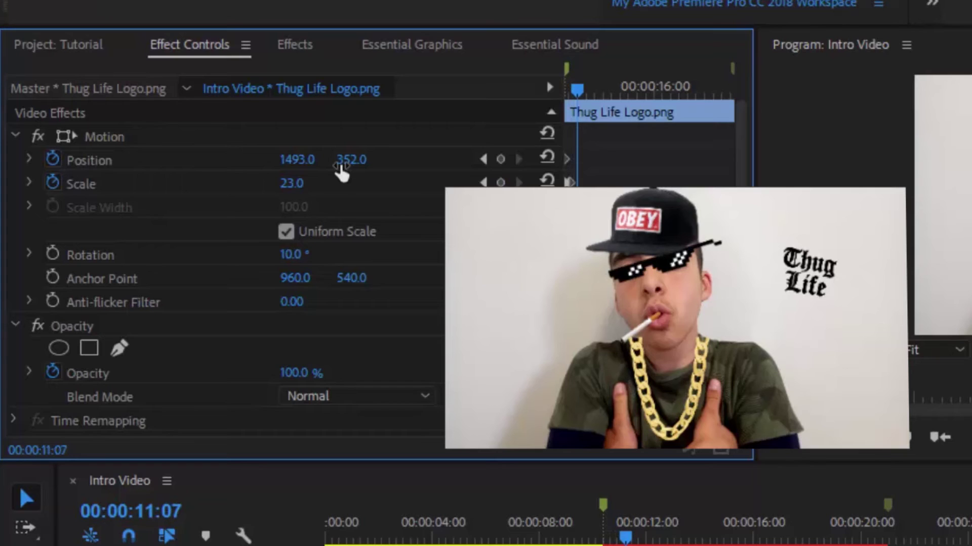
{"action": "mouse_move", "coordinate": [291, 183]}
{"action": "left_mouse_down"}
{"action": "mouse_move", "coordinate": [319, 183]}
{"action": "mouse_move", "coordinate": [304, 183]}
{"action": "left_mouse_up"}
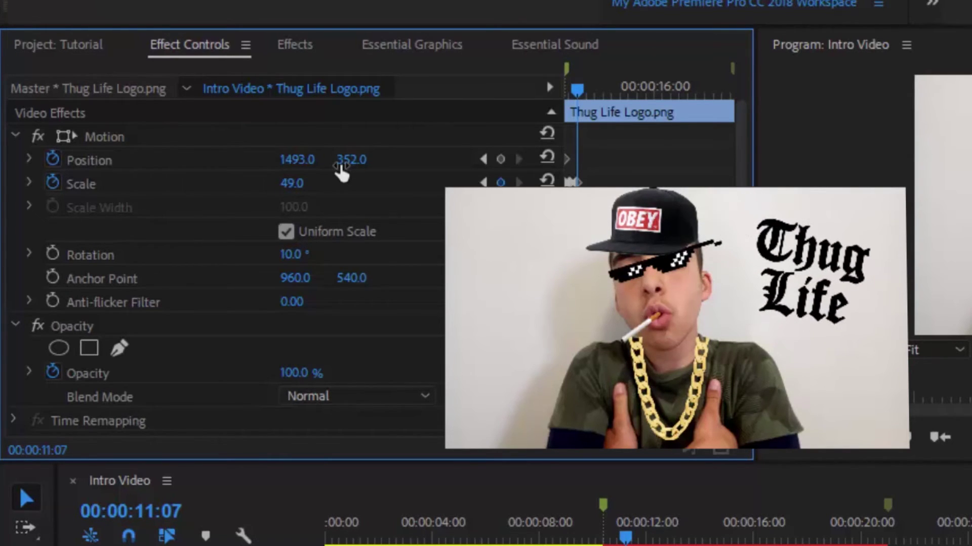
Advance to 00:00:11:18 and set the logo's Rotation to 7°.
{"action": "key", "text": "space"}
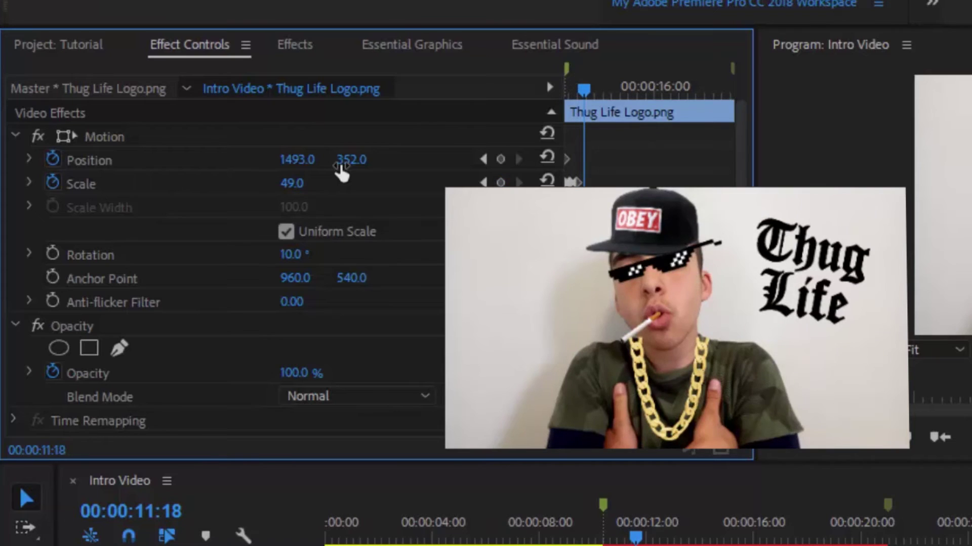
{"action": "key", "text": "Tab"}
{"action": "key", "text": "Right"}
{"action": "key", "text": "Left"}
{"action": "key", "text": "Left"}
{"action": "key", "text": "BackSpace"}
{"action": "key", "text": "BackSpace"}
{"action": "type", "text": "7"}
{"action": "key", "text": "Return"}
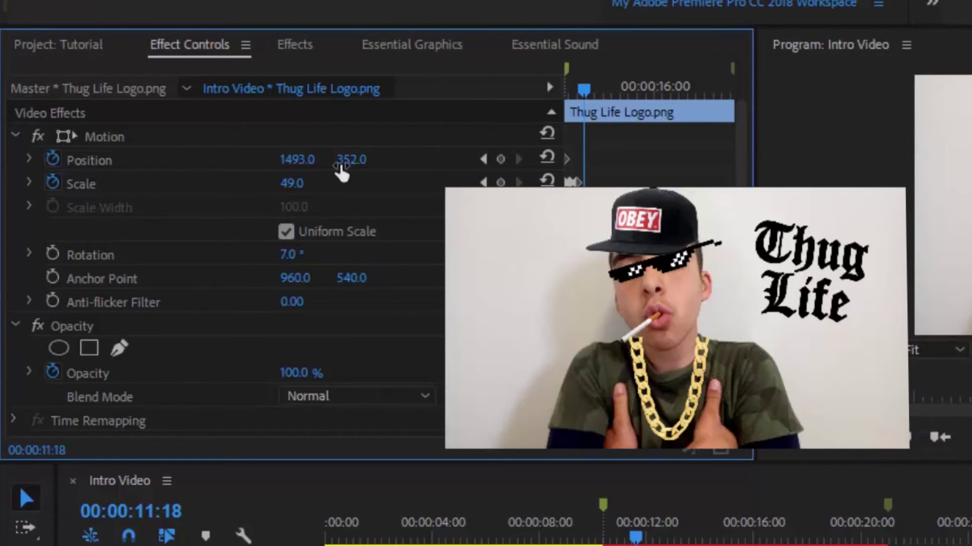
Keyframe the logo's Scale at 67 at 00:00:11:18, then return to 00:00:10:12 with no clip selected.
{"action": "mouse_move", "coordinate": [292, 184]}
{"action": "left_mouse_down"}
{"action": "mouse_move", "coordinate": [348, 183]}
{"action": "mouse_move", "coordinate": [301, 183]}
{"action": "left_mouse_up"}
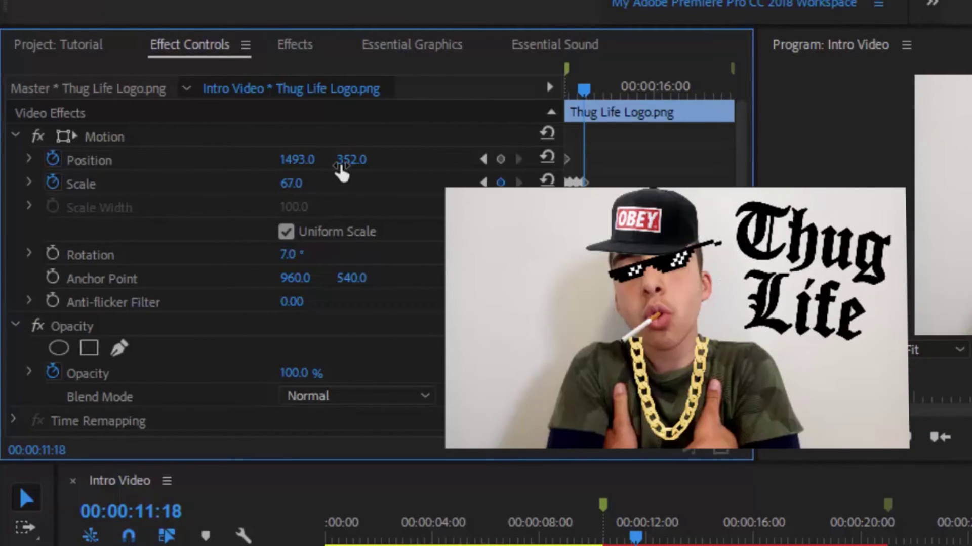
{"action": "key", "text": "Up"}
{"action": "key", "text": "ctrl+shift+a"}
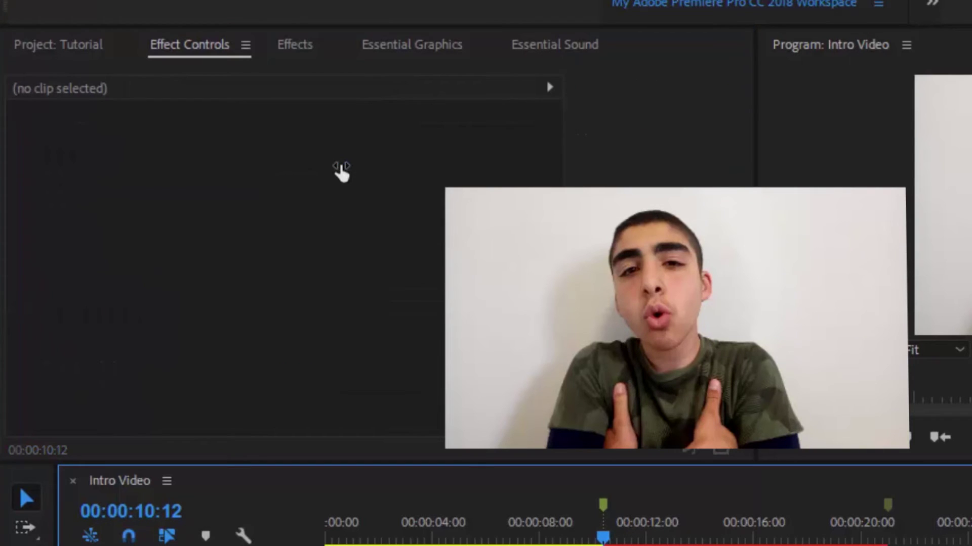
Play back the Thug Life logo's scale animation from 00:00:10:12 to check its speed.
{"action": "key", "text": "space"}
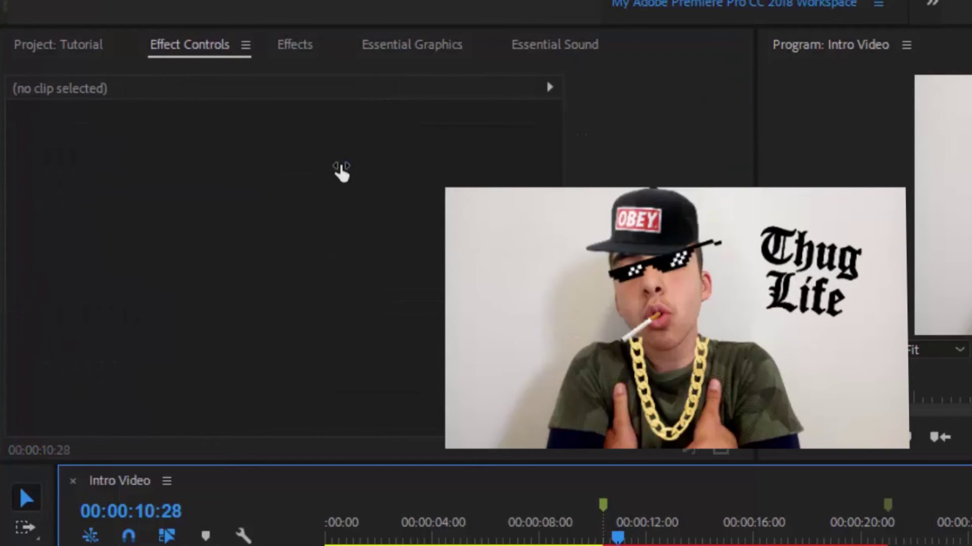
{"action": "key", "text": "Up"}
{"action": "key", "text": "Up"}
{"action": "key", "text": "Up"}
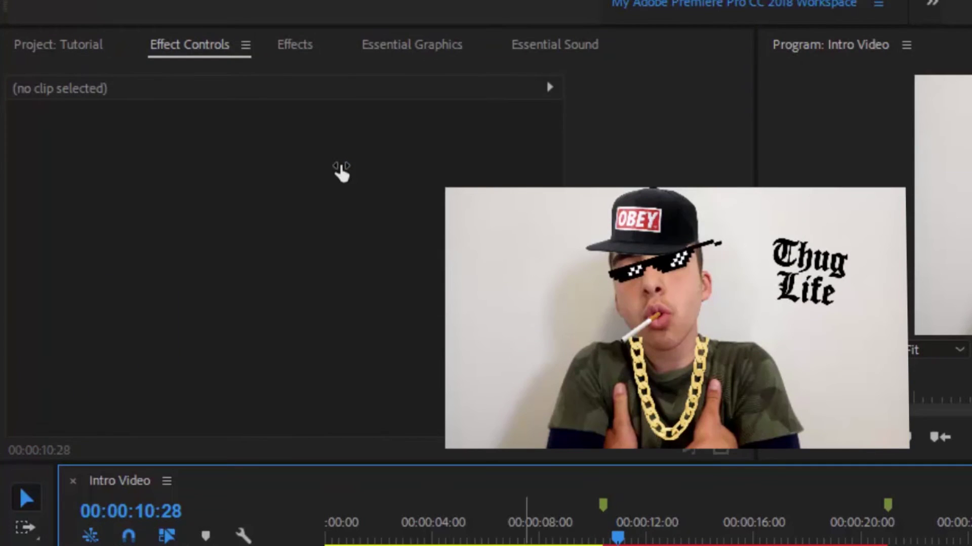
{"action": "key", "text": "space"}
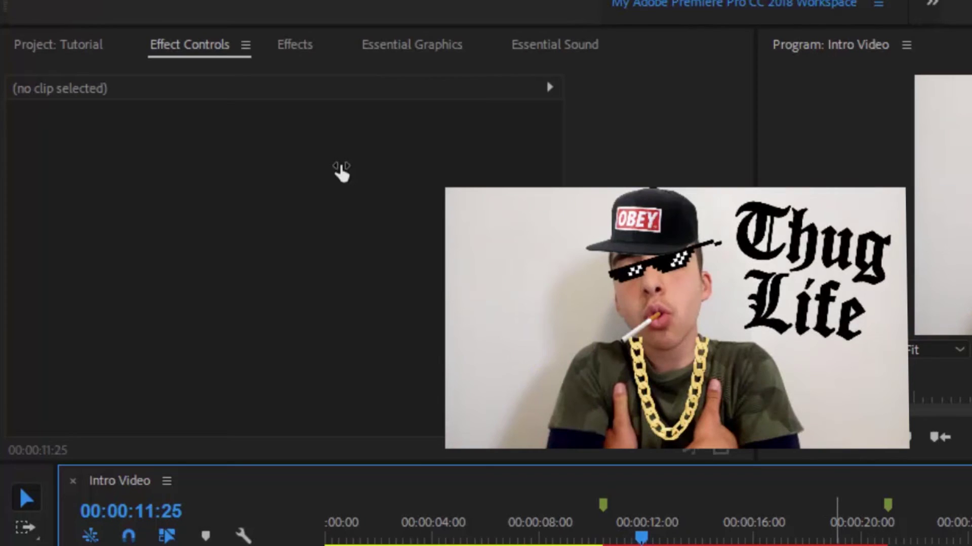
Move the Thug Life logo's Scale keyframes earlier and closer together, with the last one at about 00:00:10:24.
{"action": "key", "text": "shift+5"}
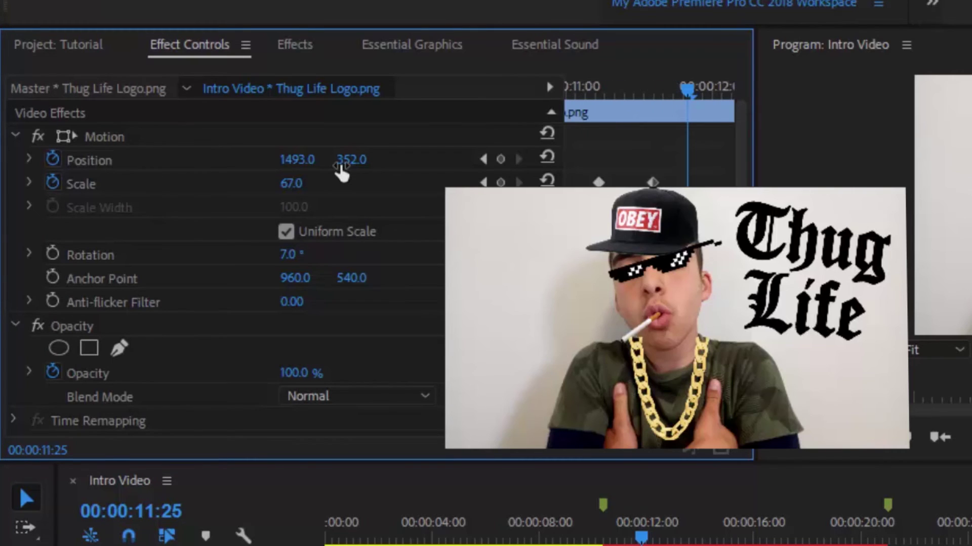
{"action": "left_click_drag", "start_coordinate": [586, 145], "coordinate": [657, 188]}
{"action": "left_click_drag", "start_coordinate": [599, 182], "coordinate": [570, 182]}
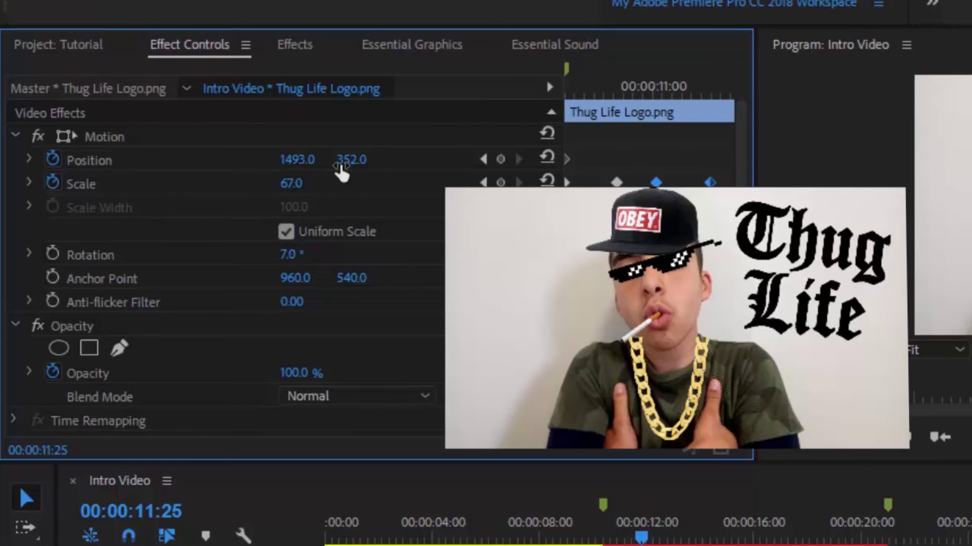
{"action": "left_click_drag", "start_coordinate": [655, 182], "coordinate": [605, 182]}
{"action": "left_click_drag", "start_coordinate": [710, 182], "coordinate": [626, 182]}
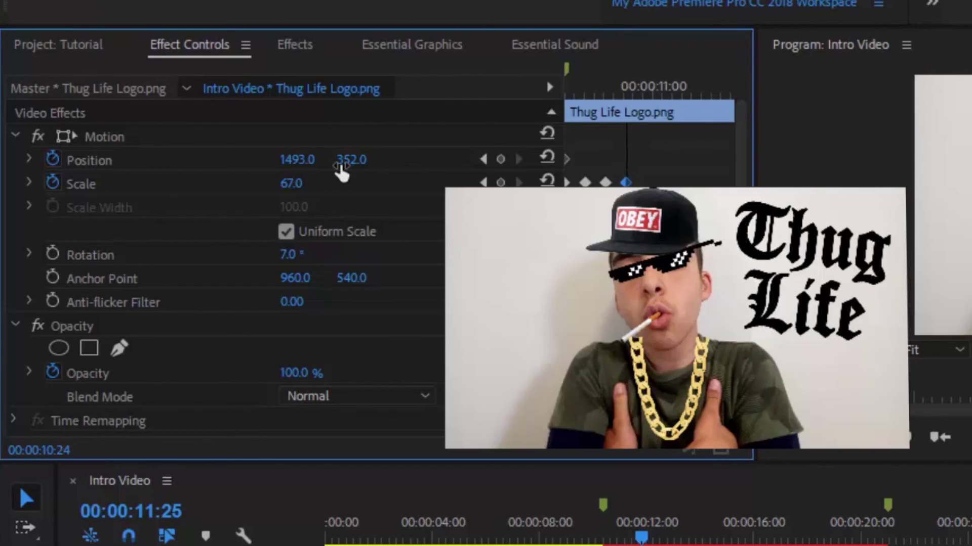
{"action": "left_click_drag", "start_coordinate": [626, 182], "coordinate": [623, 182]}
Play back the sequence from just before the freeze frame to review the faster logo animation with the other props.
{"action": "left_click", "coordinate": [592, 536]}
{"action": "left_click", "coordinate": [579, 430]}
{"action": "key", "text": "space"}
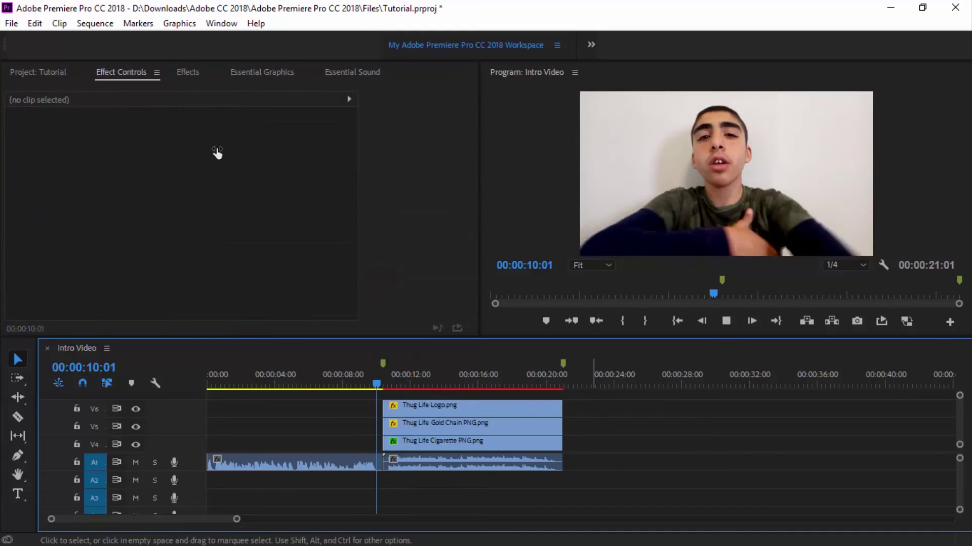
{"action": "key", "text": "space"}
{"action": "left_click", "coordinate": [373, 383]}
{"action": "key", "text": "space"}
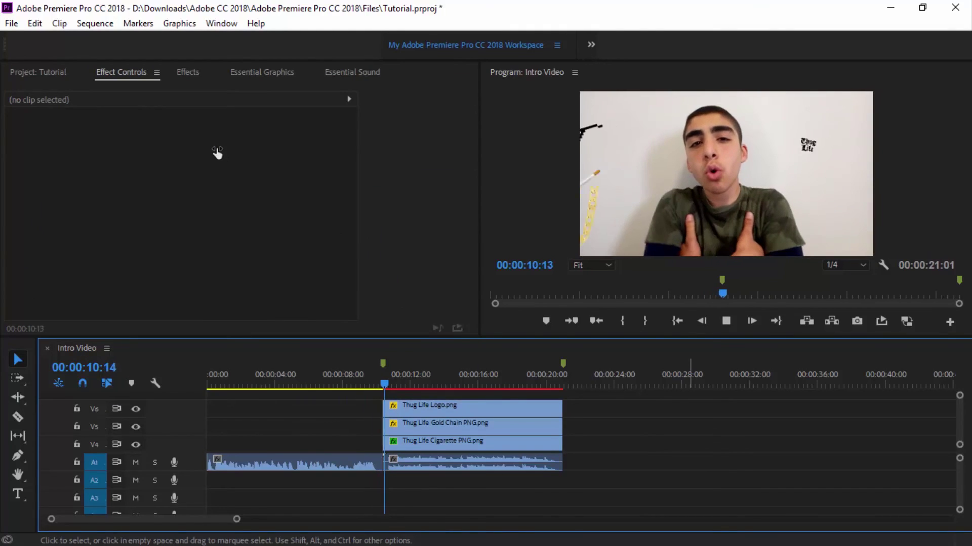
{"action": "key", "text": "space"}
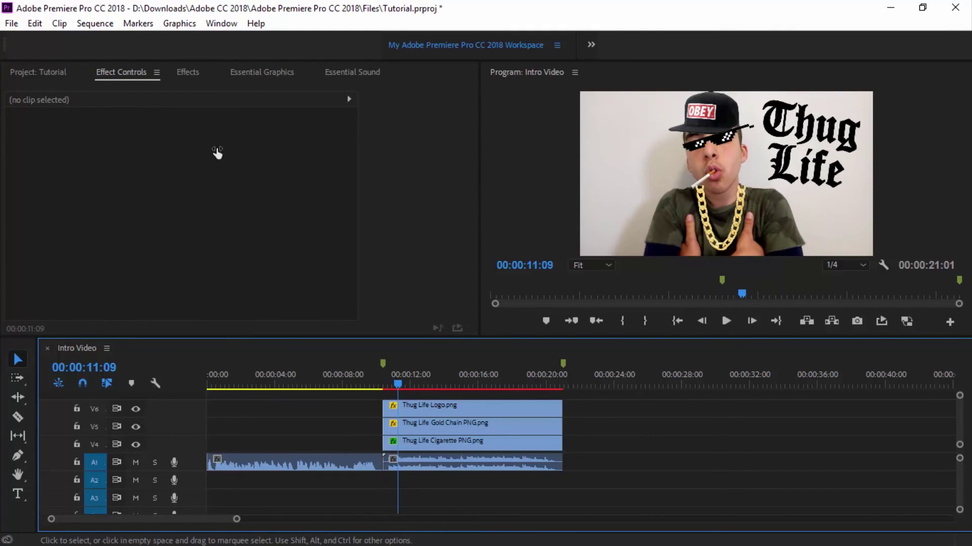
Inspect the lower video tracks and the composite at 00:00:10:24, leaving the playhead at 00:00:19:01.
{"action": "scroll", "coordinate": [121, 428], "scroll_direction": "down", "scroll_amount": 3}
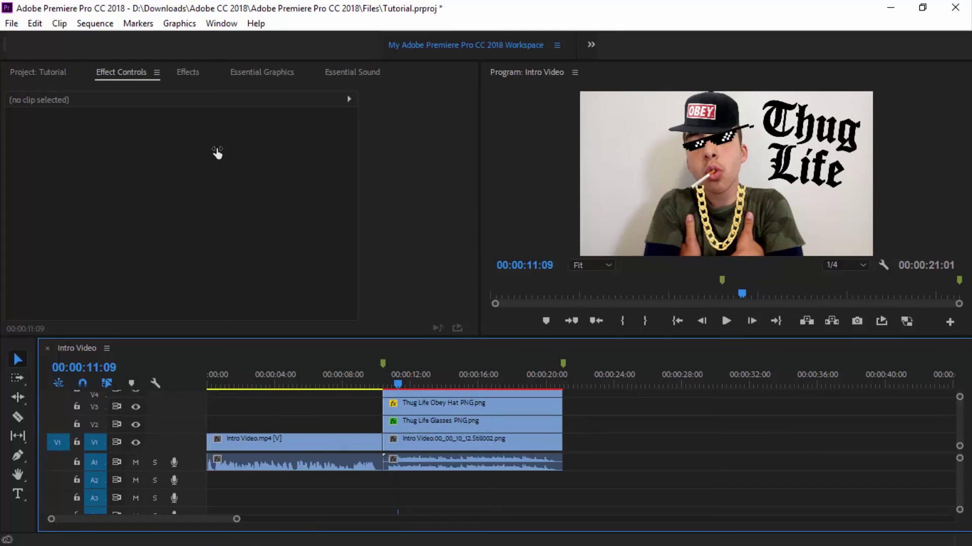
{"action": "left_click", "coordinate": [389, 383]}
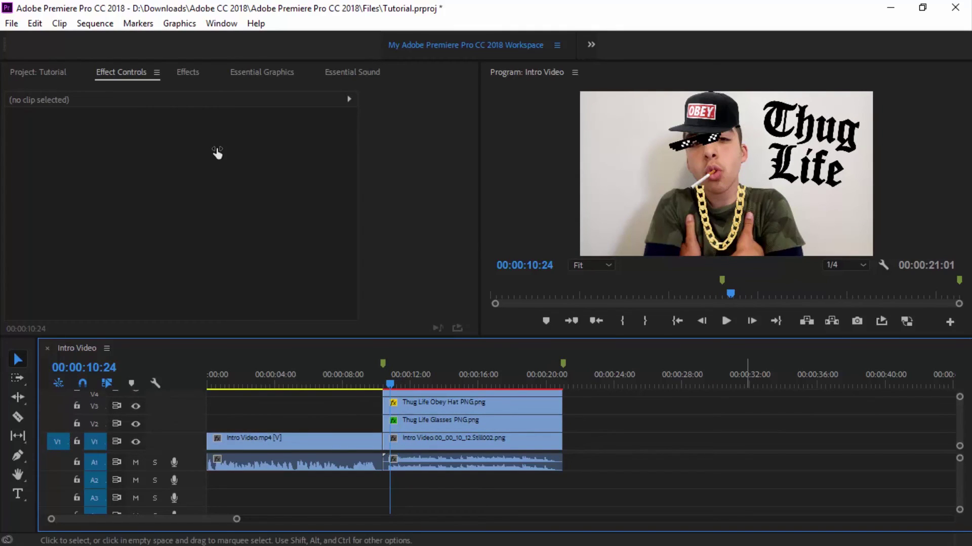
{"action": "left_click", "coordinate": [529, 384]}
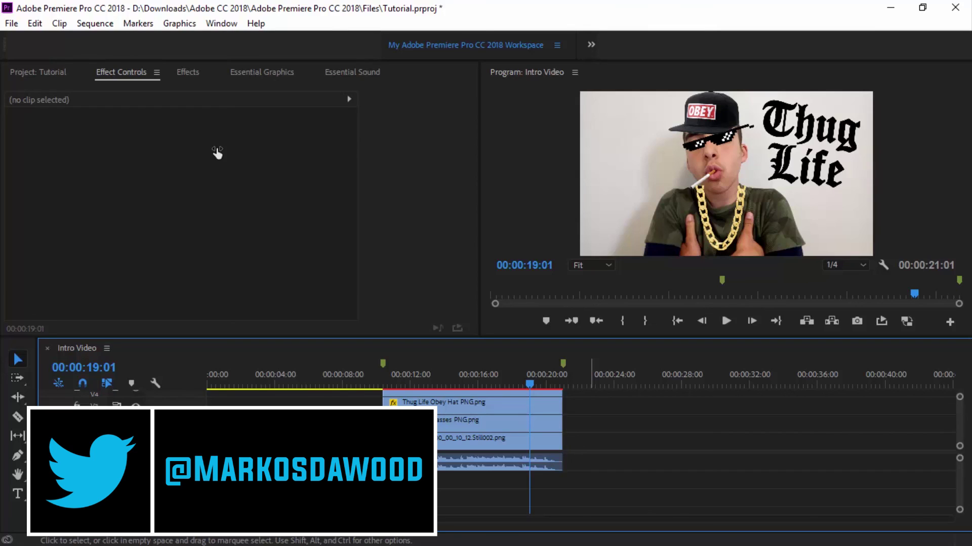
Show the remaining media items in the project and clear the item selection.
{"action": "key", "text": "shift+1"}
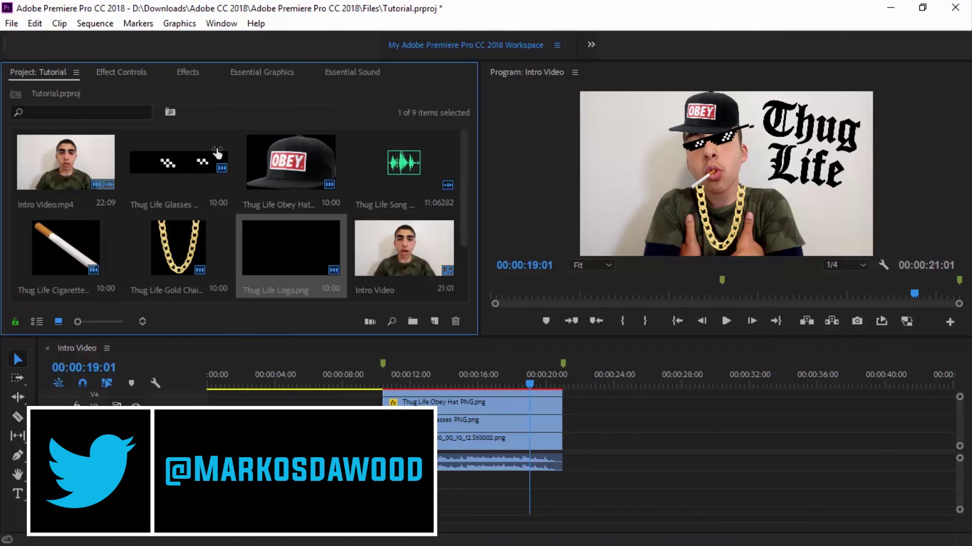
{"action": "scroll", "coordinate": [217, 153], "scroll_direction": "down", "scroll_amount": 2}
{"action": "left_click", "coordinate": [217, 153]}
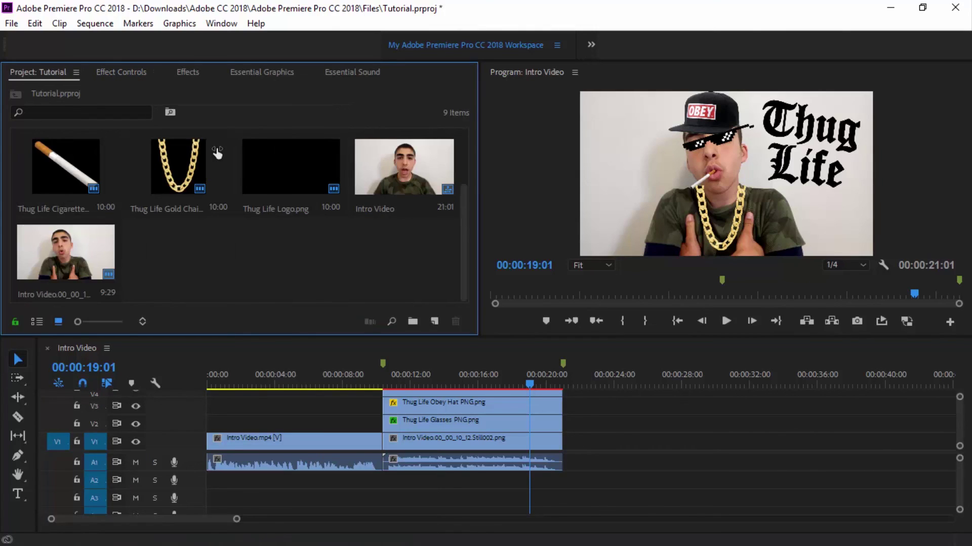